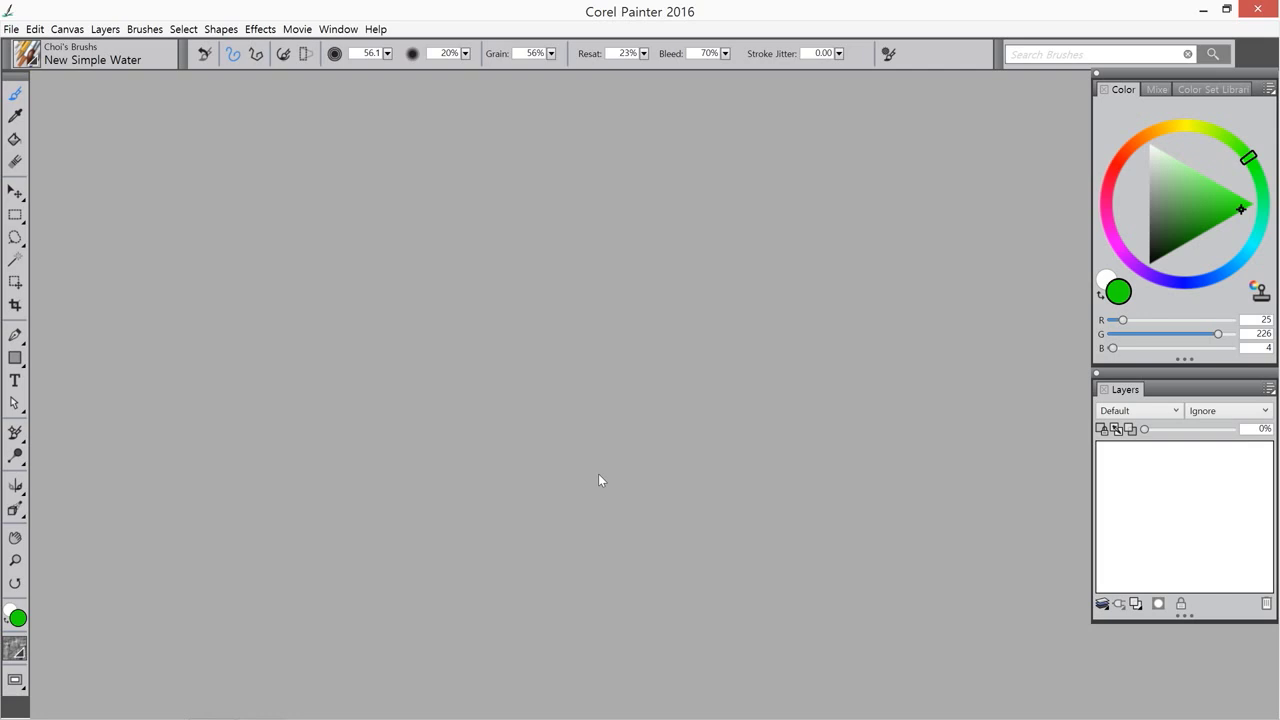
Create a new 13.547 × 7.620 cm image at 300 pixels per inch with white canvas and enlarge its document window
left_click(11, 29)
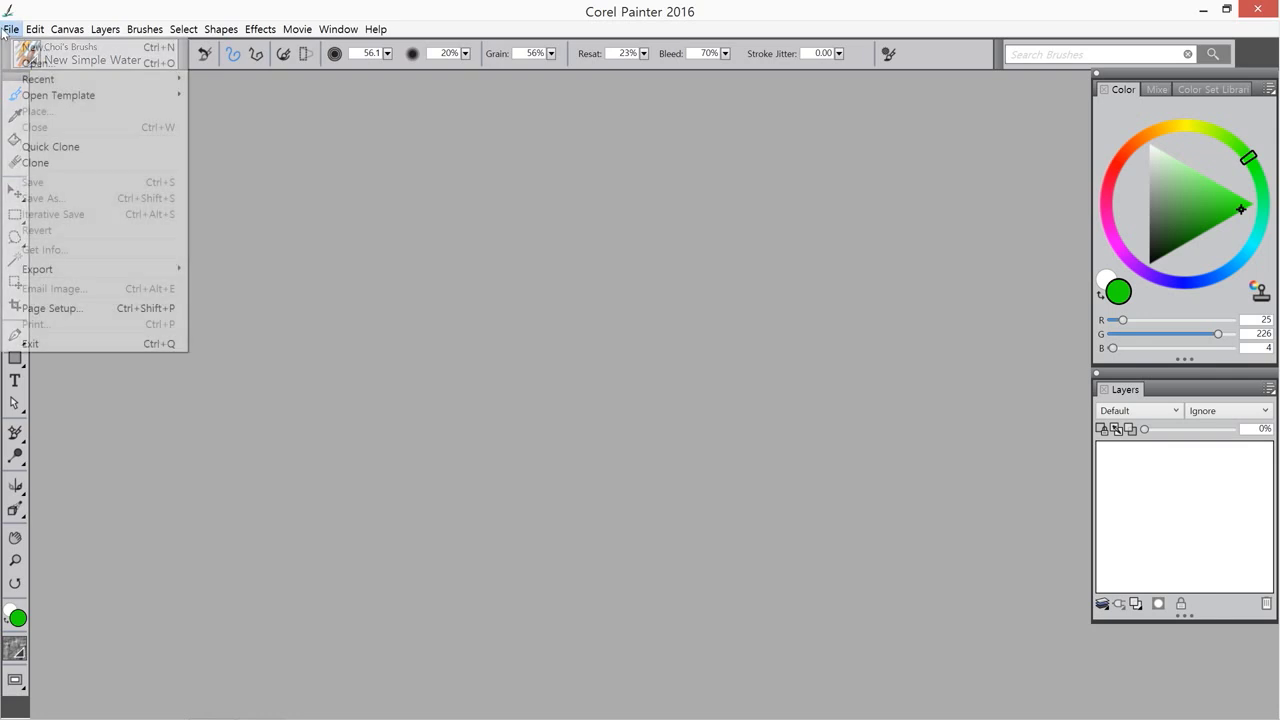
left_click(14, 47)
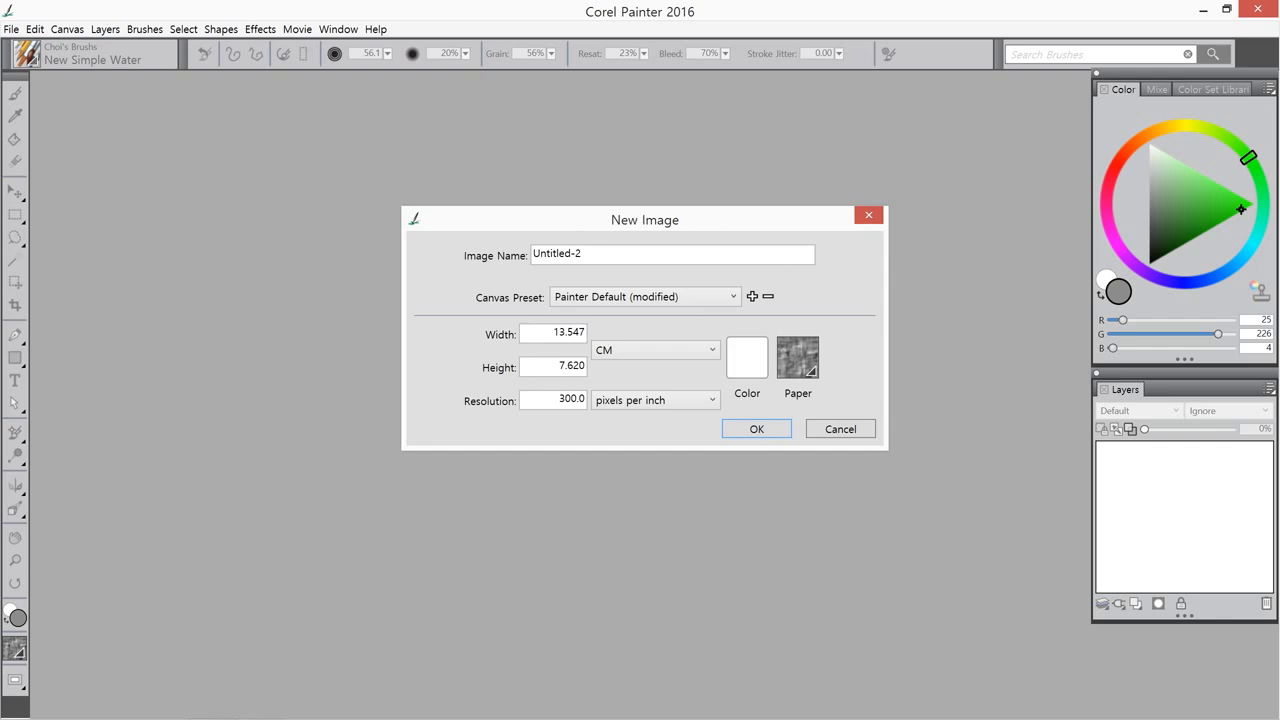
left_click(771, 432)
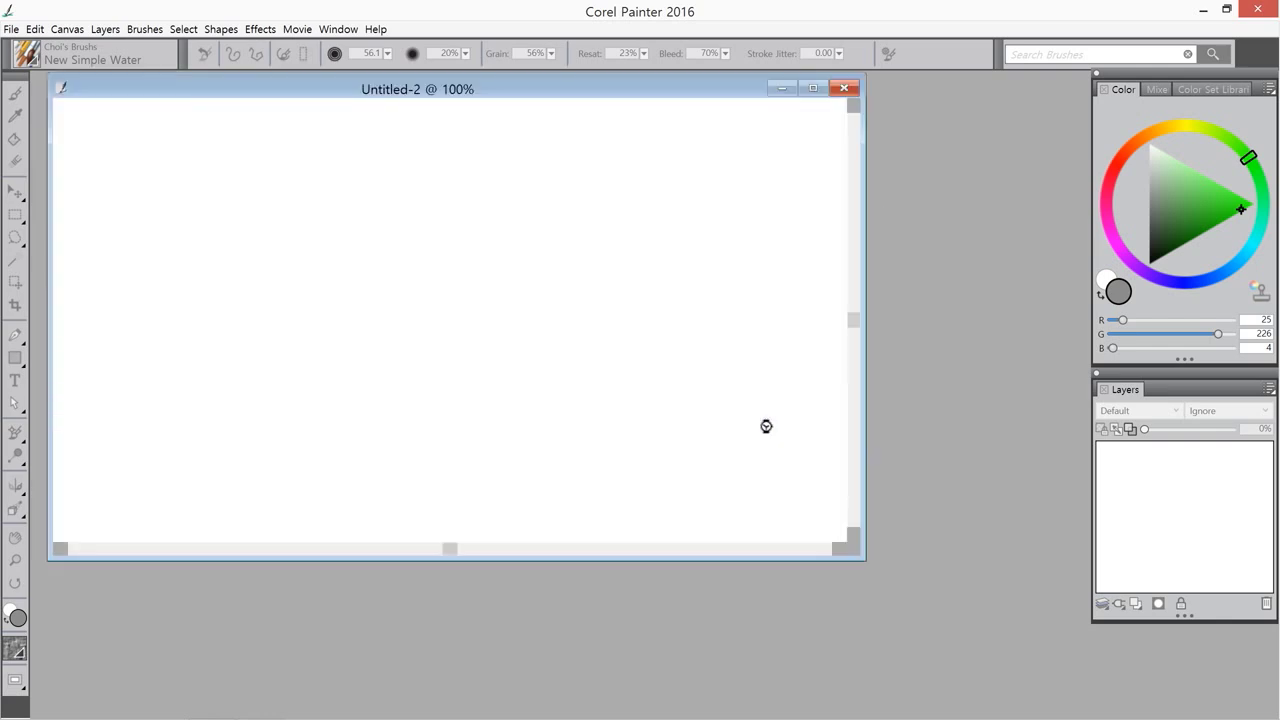
left_click_drag(864, 558, 970, 604)
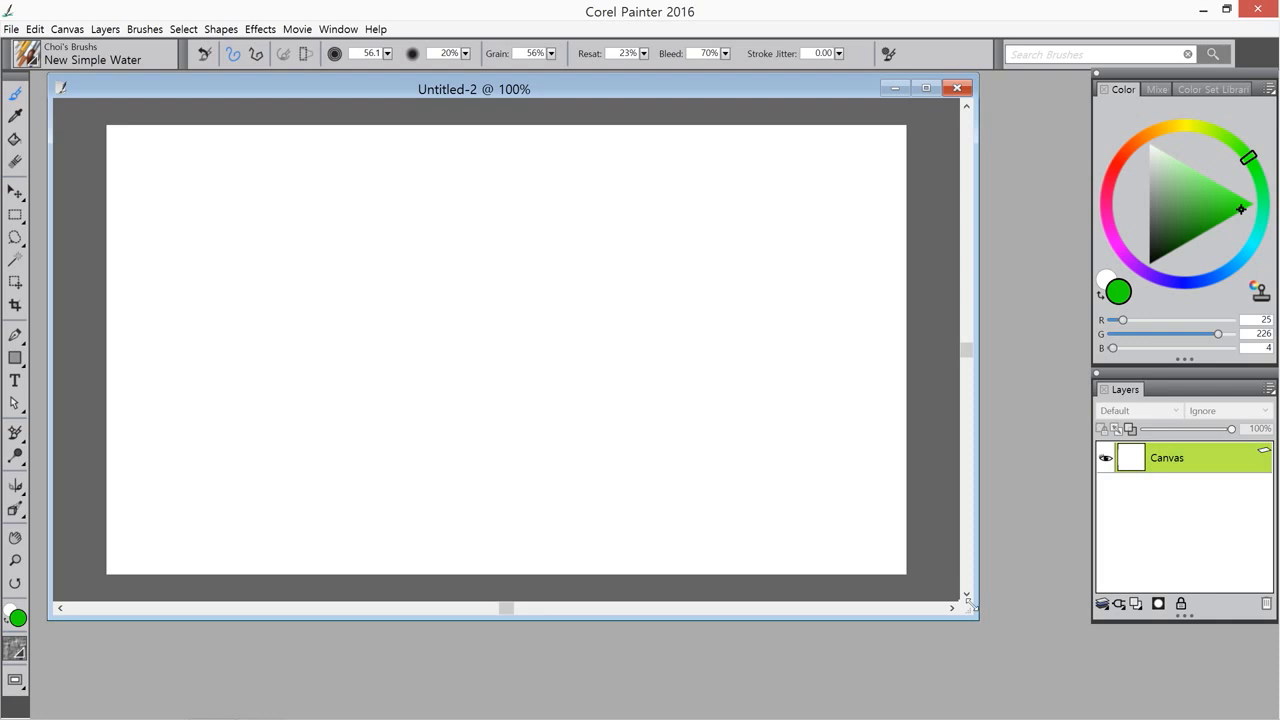
Set the painting colour to a soft green (R 115, G 200, B 106) and display the saved custom brush palette
mouse_move(1203, 205)
left_mouse_down()
mouse_move(1184, 214)
mouse_move(1186, 191)
left_mouse_up()
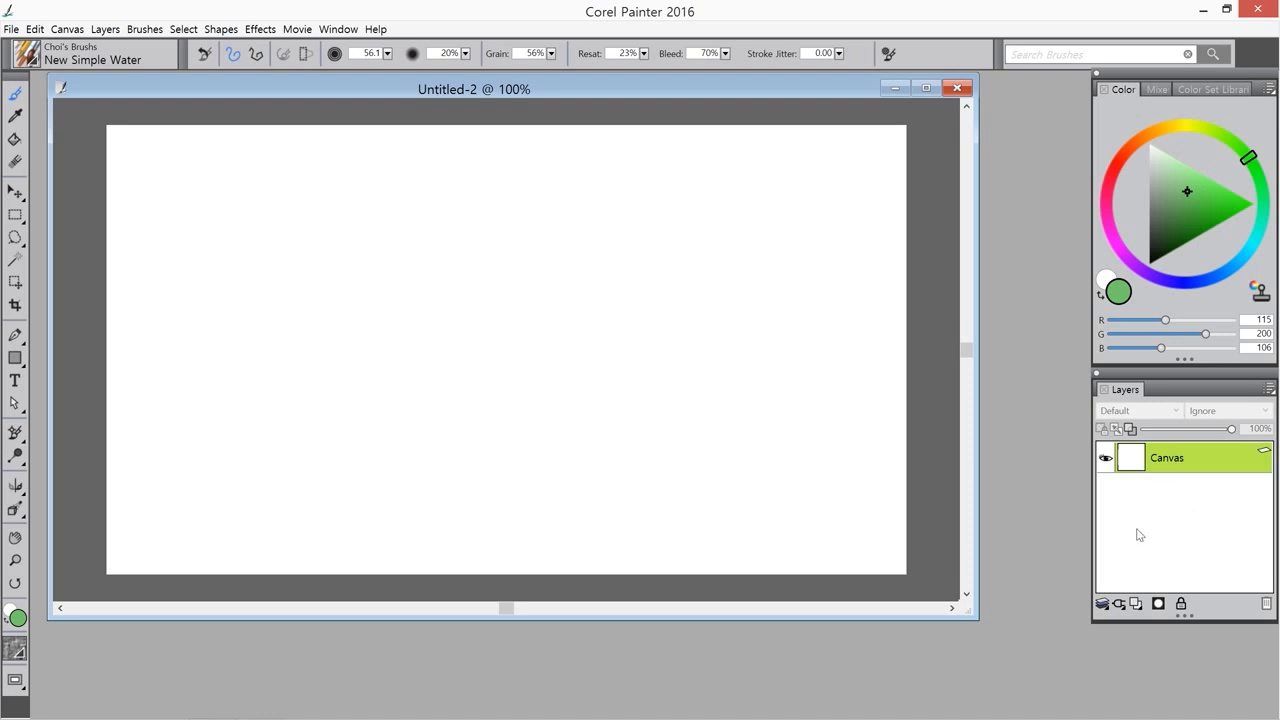
left_click(338, 29)
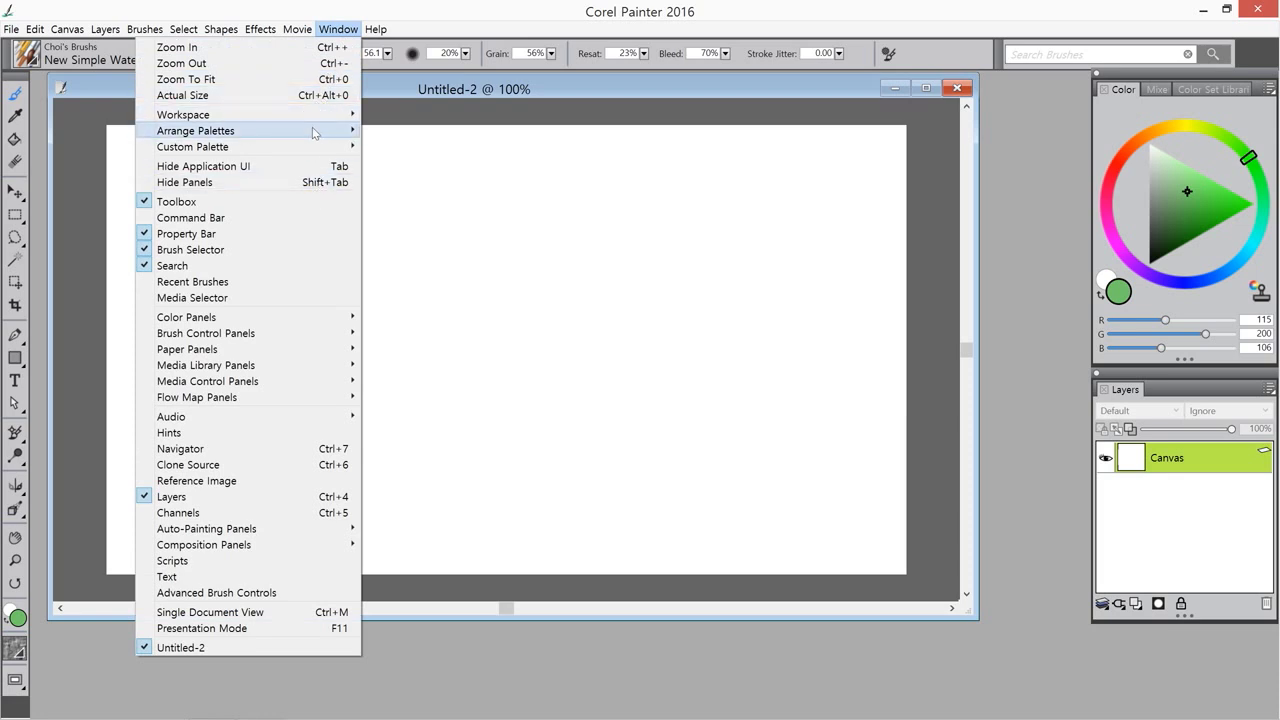
mouse_move(318, 148)
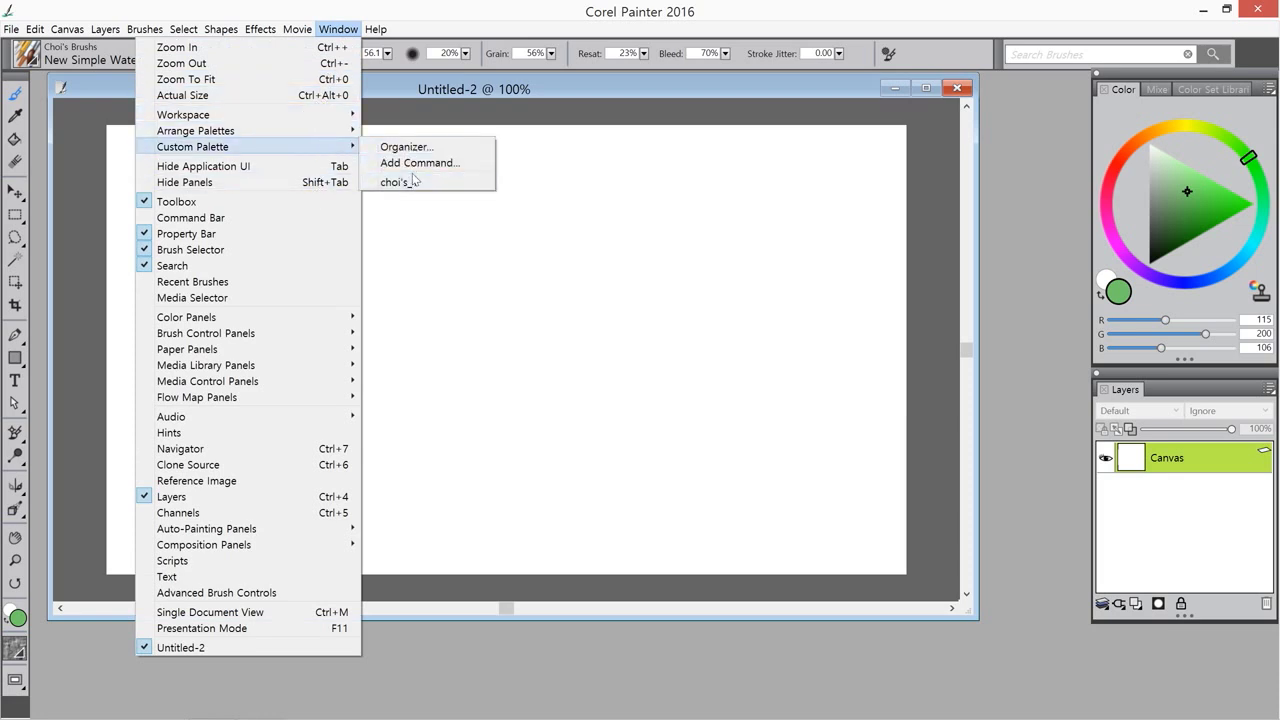
left_click(395, 182)
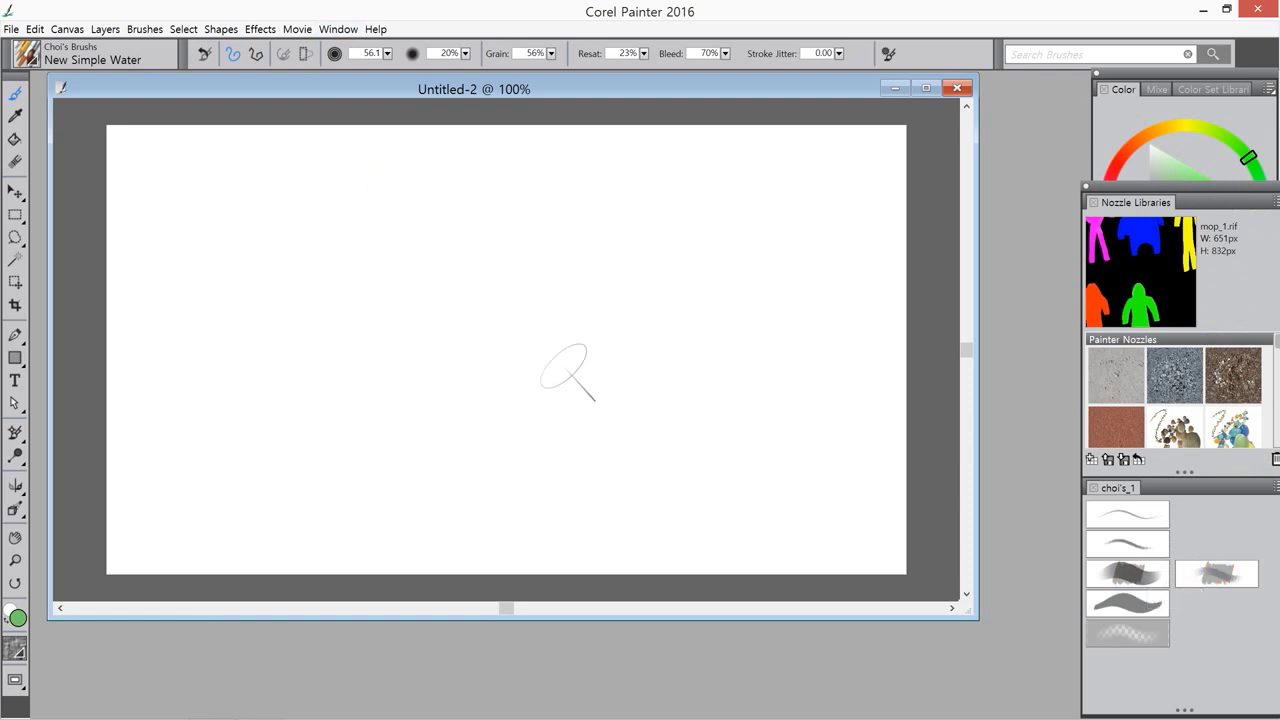
Draw a round horned face in the middle of the canvas with X-shaped eyes and a grinning mouth, using brush size 18.4
left_click_drag(497, 380, 517, 354)
mouse_move(410, 415)
left_mouse_down()
mouse_move(375, 339)
mouse_move(433, 259)
mouse_move(405, 199)
mouse_move(467, 234)
mouse_move(566, 226)
mouse_move(622, 177)
mouse_move(613, 230)
mouse_move(638, 243)
mouse_move(661, 415)
left_mouse_up()
mouse_move(400, 409)
left_mouse_down()
mouse_move(473, 450)
mouse_move(662, 412)
left_mouse_up()
mouse_move(436, 287)
left_mouse_down()
mouse_move(463, 318)
mouse_move(434, 353)
mouse_move(472, 333)
mouse_move(501, 344)
mouse_move(488, 313)
mouse_move(504, 281)
mouse_move(458, 296)
left_mouse_up()
mouse_move(588, 303)
left_mouse_down()
mouse_move(623, 273)
mouse_move(596, 297)
mouse_move(554, 291)
mouse_move(591, 312)
mouse_move(561, 350)
mouse_move(605, 322)
mouse_move(631, 334)
mouse_move(602, 304)
left_mouse_up()
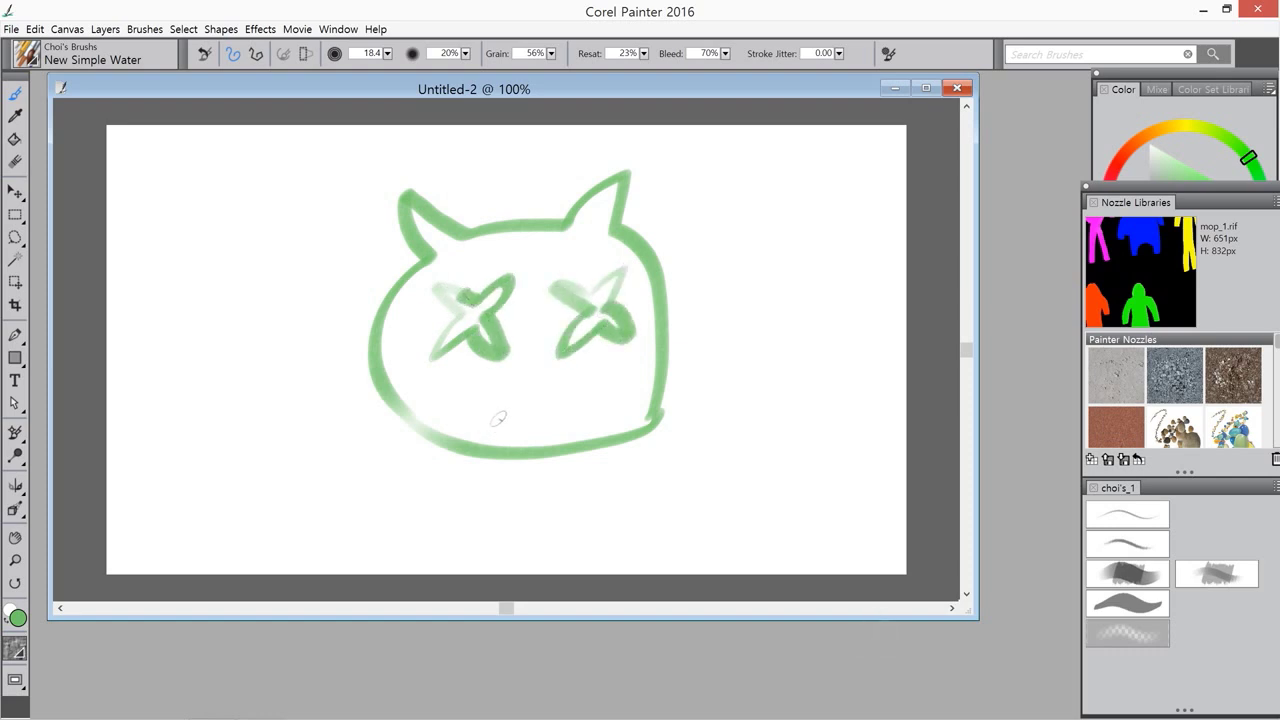
mouse_move(452, 396)
left_mouse_down()
mouse_move(541, 401)
mouse_move(607, 370)
mouse_move(596, 410)
mouse_move(545, 433)
mouse_move(466, 388)
left_mouse_up()
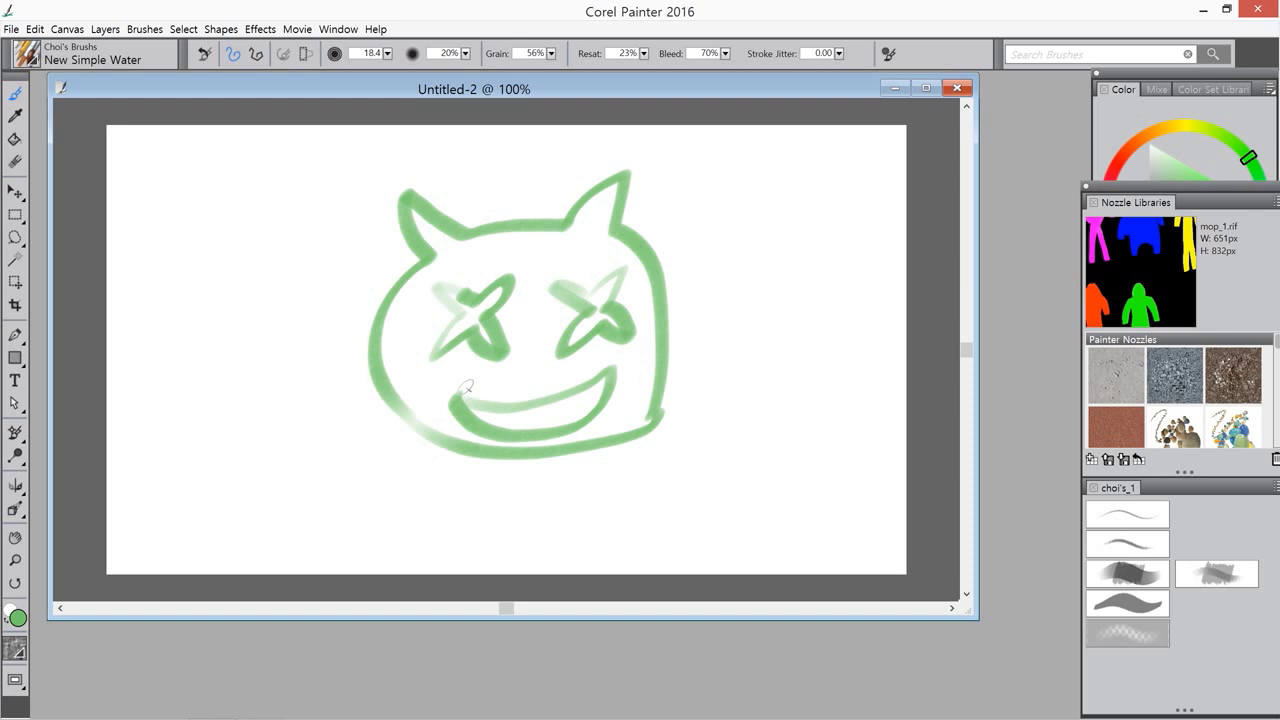
left_click_drag(402, 404, 450, 444)
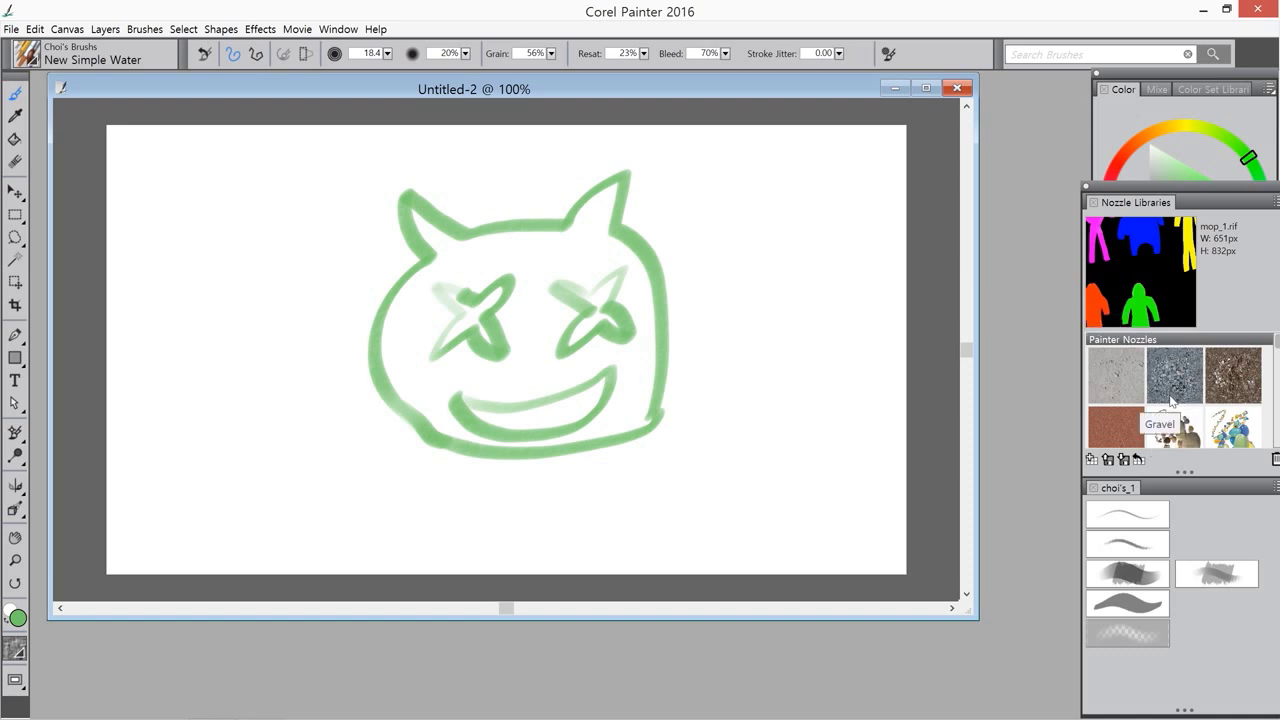
Draw a four-lobed flower shape on each side of the horned face
mouse_move(215, 297)
left_mouse_down()
mouse_move(268, 255)
mouse_move(320, 252)
mouse_move(285, 233)
mouse_move(245, 240)
mouse_move(219, 279)
left_mouse_up()
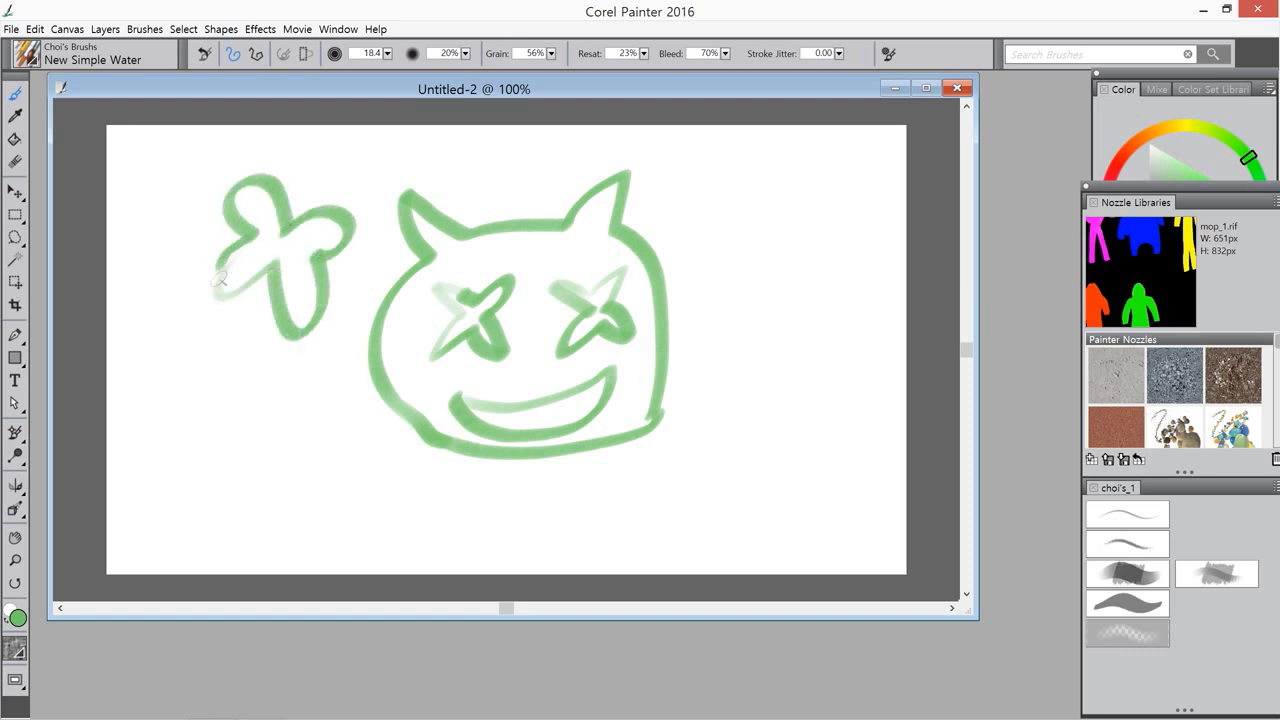
mouse_move(758, 238)
left_mouse_down()
mouse_move(760, 190)
mouse_move(800, 253)
mouse_move(839, 228)
mouse_move(836, 305)
mouse_move(778, 308)
mouse_move(760, 295)
mouse_move(741, 247)
mouse_move(764, 240)
mouse_move(752, 203)
left_mouse_up()
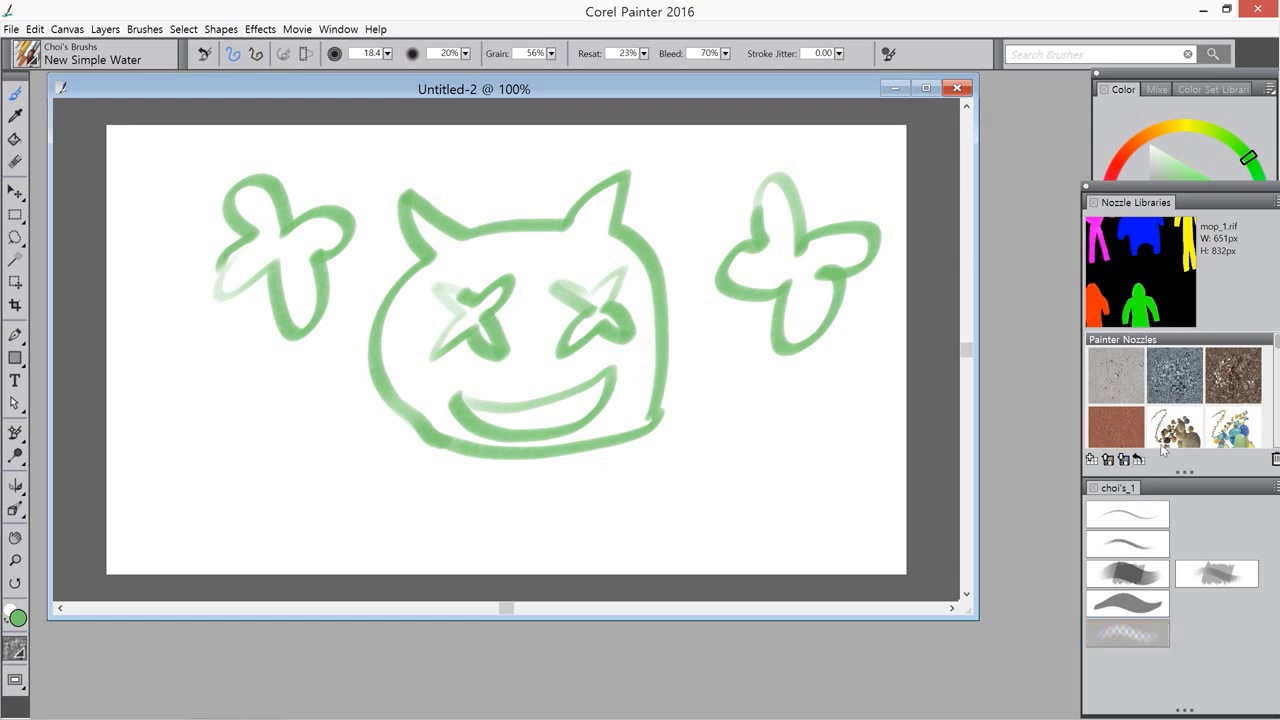
Close the Nozzle Libraries panel, then detach and resize the custom brush palette and arrange its brushes in a single column
left_click(1094, 203)
mouse_move(1115, 220)
left_mouse_down()
mouse_move(912, 350)
mouse_move(901, 341)
left_mouse_up()
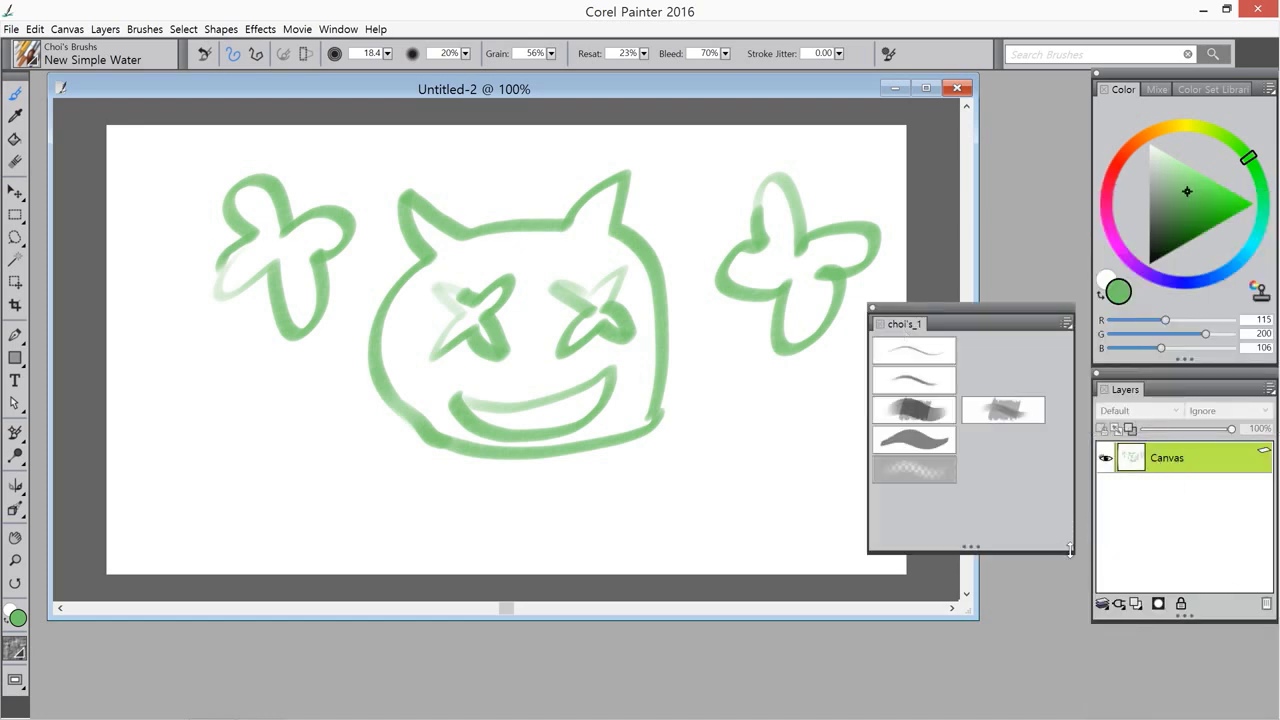
mouse_move(1070, 552)
left_mouse_down()
mouse_move(1000, 544)
mouse_move(996, 493)
left_mouse_up()
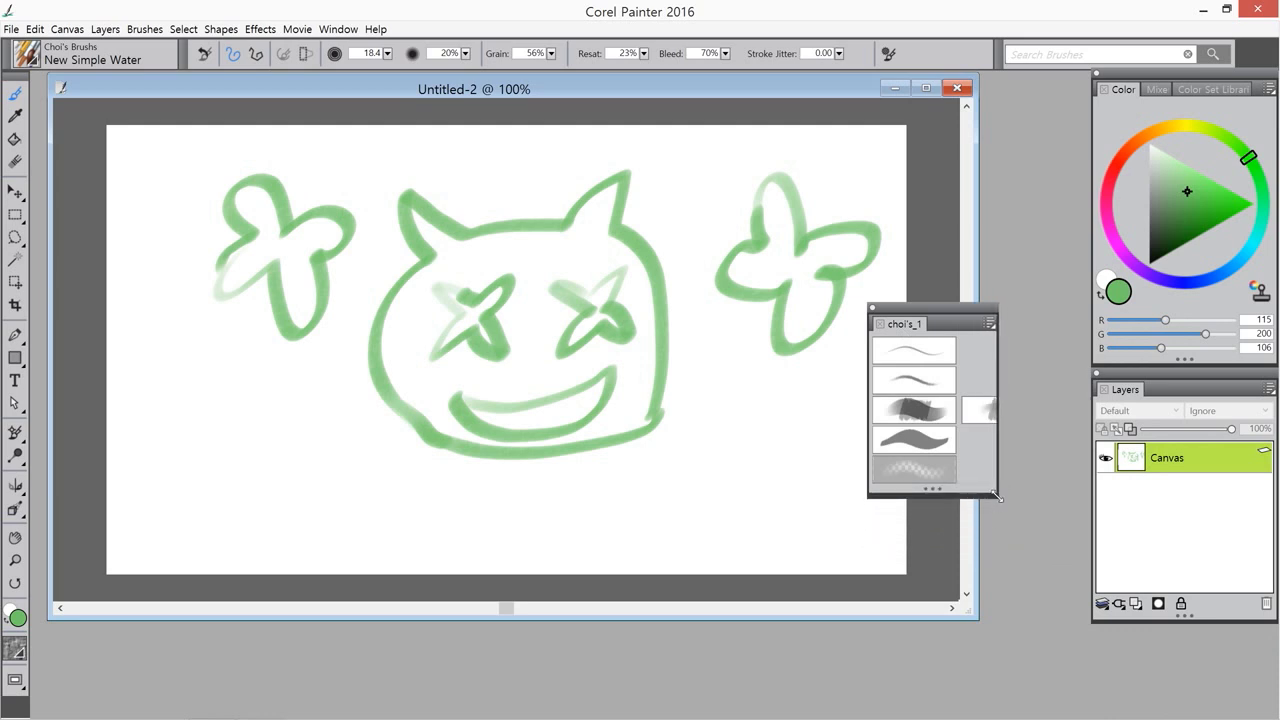
left_click_drag(997, 494, 1049, 578)
mouse_move(1009, 405)
left_mouse_down()
mouse_move(1000, 471)
mouse_move(893, 512)
mouse_move(960, 415)
mouse_move(945, 415)
left_mouse_up()
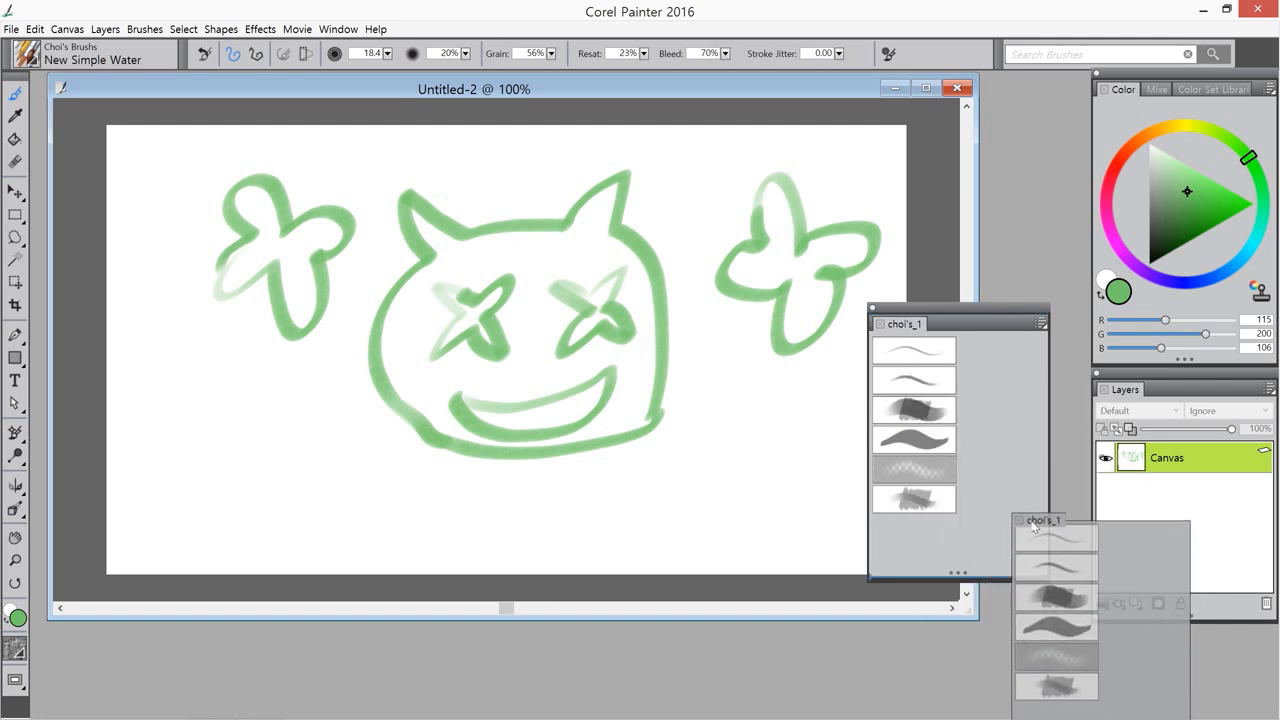
left_click(11, 29)
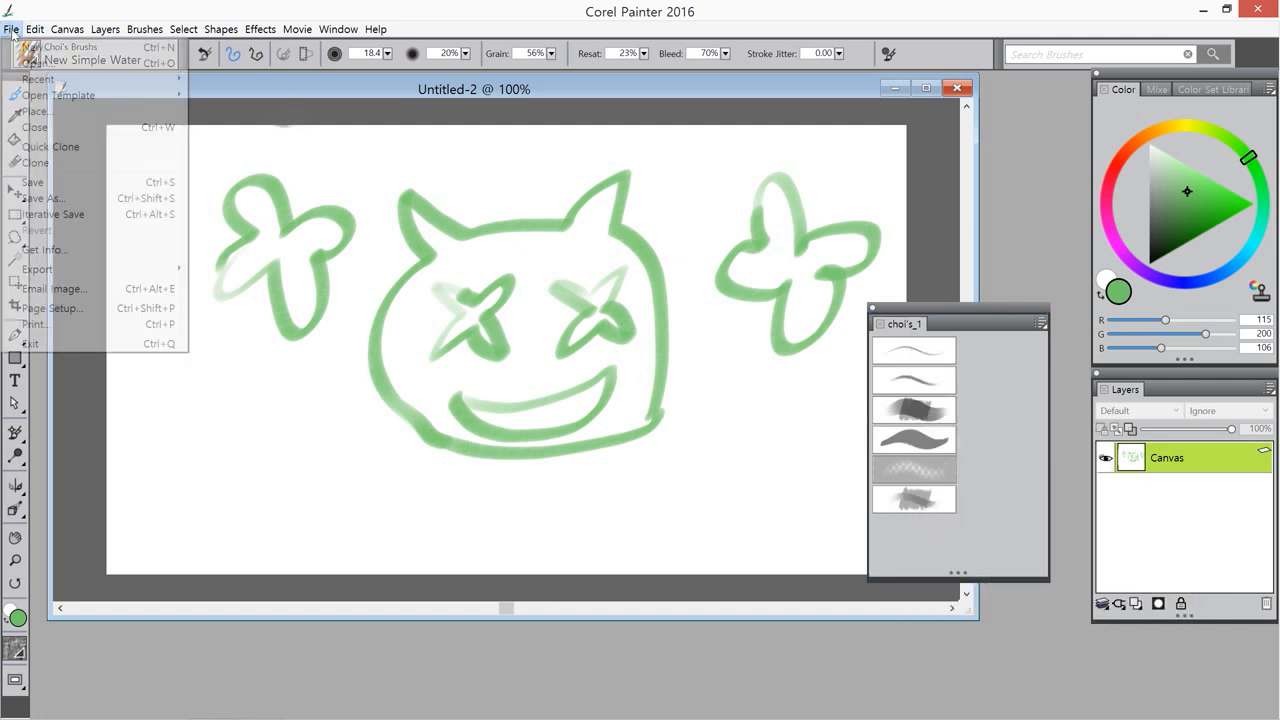
mouse_move(31, 32)
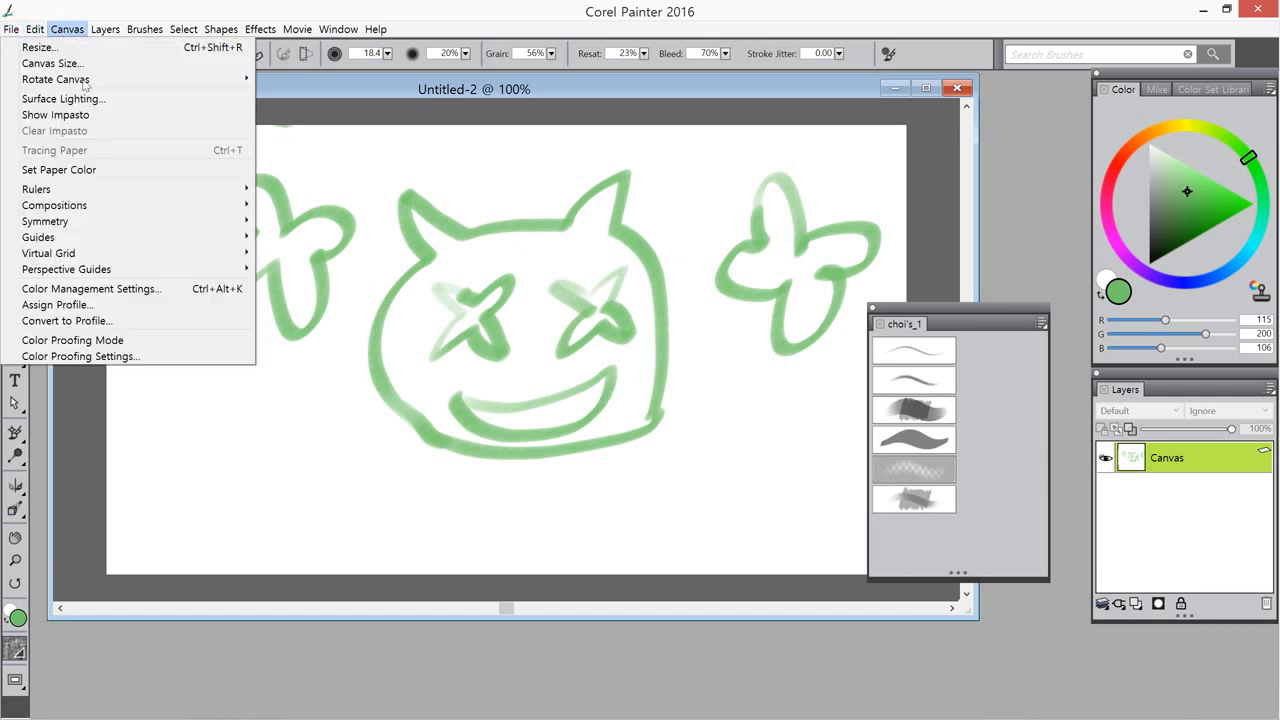
left_click(479, 90)
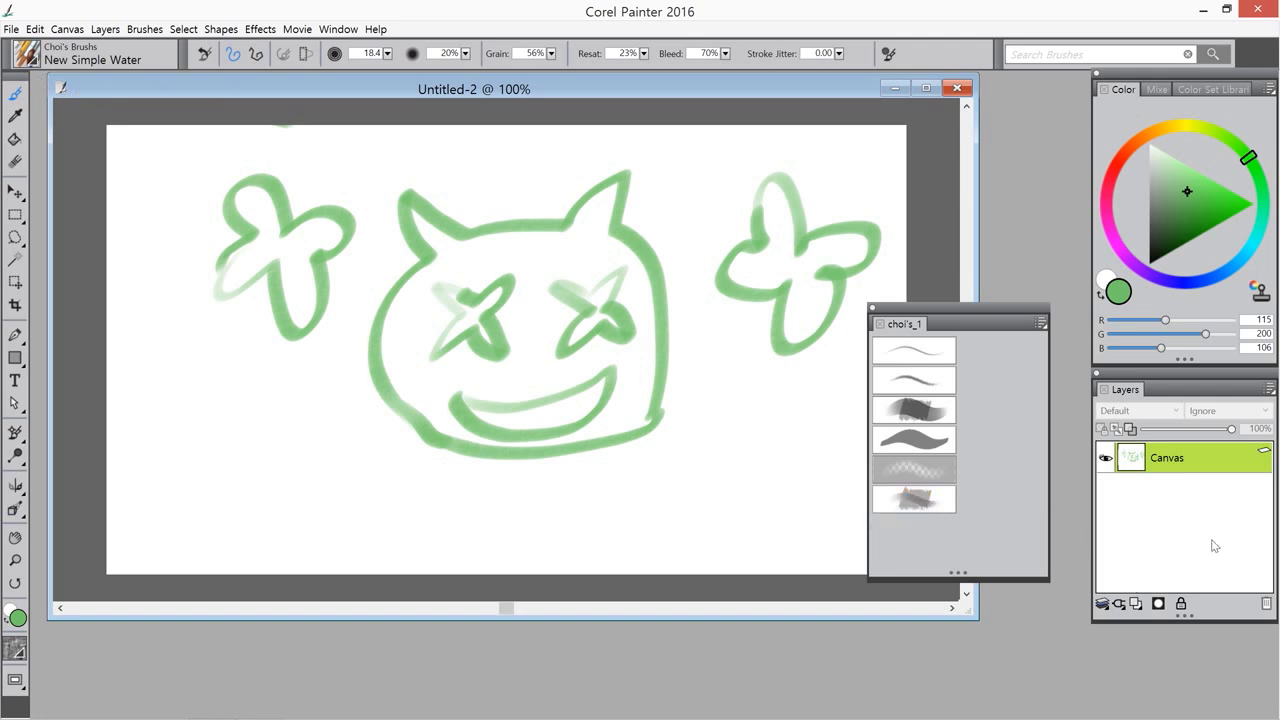
left_click(1104, 603)
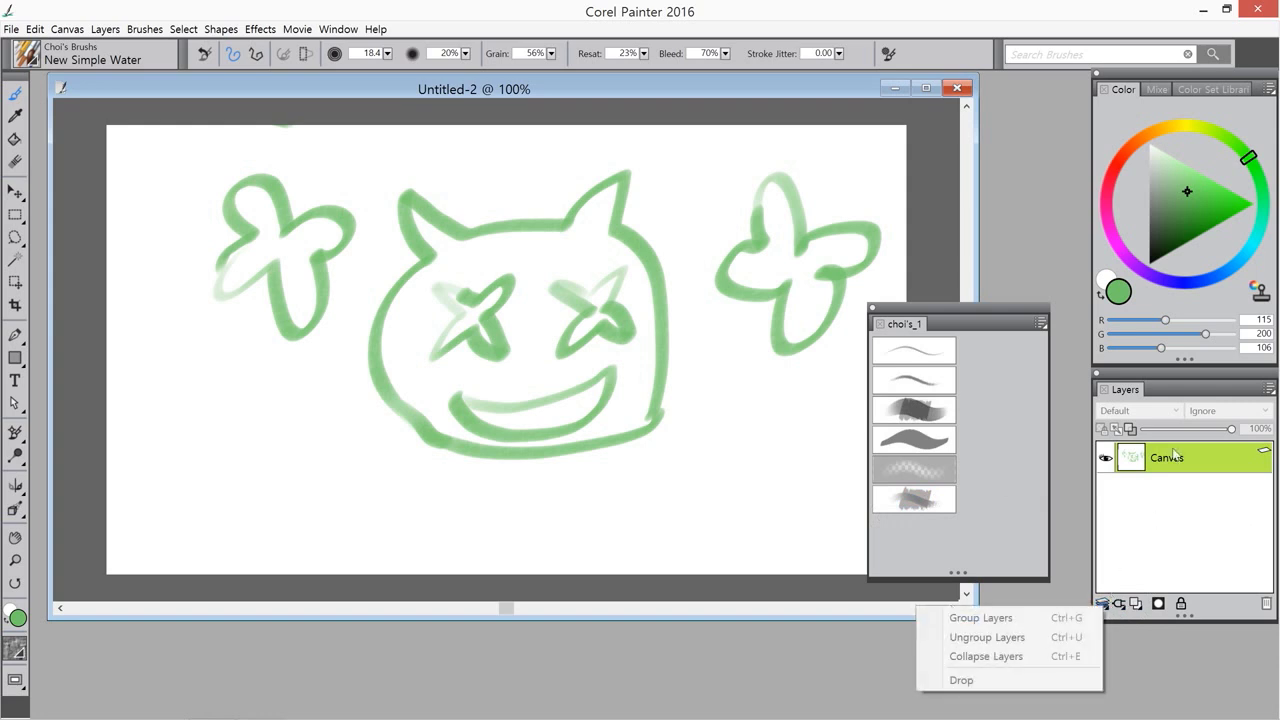
left_click(1158, 554)
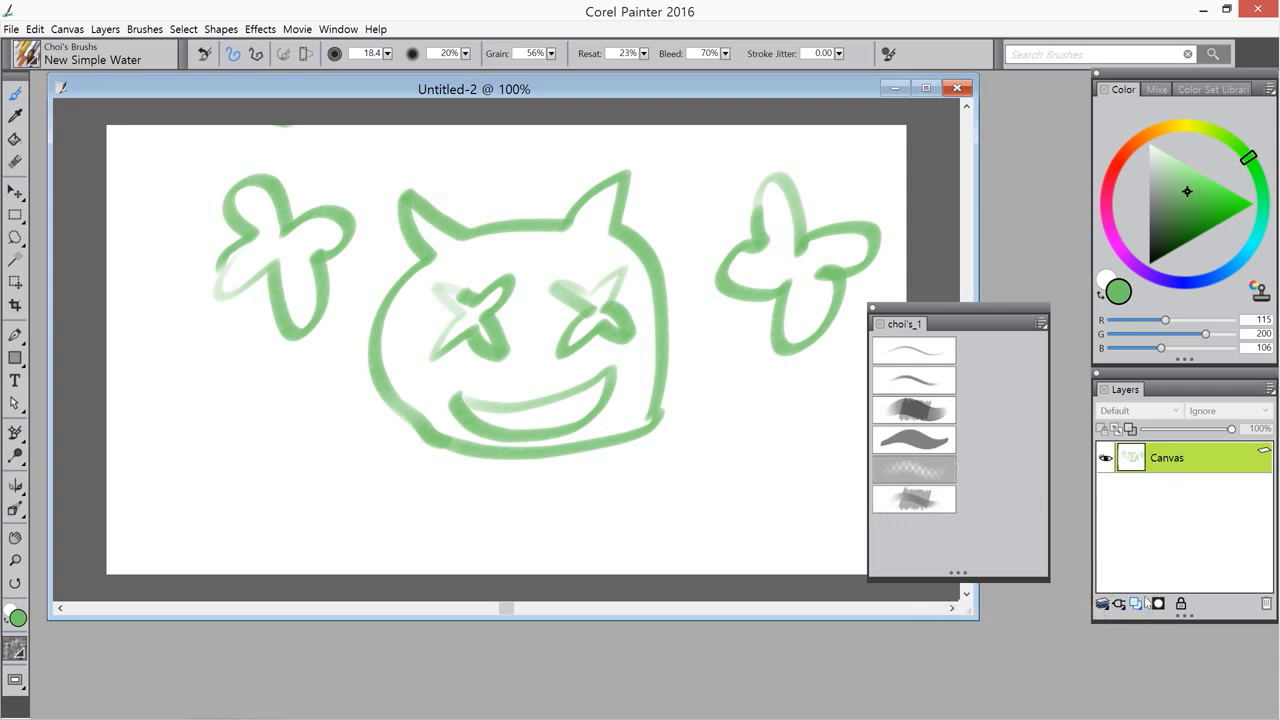
Add a new layer above the canvas and hide the Canvas drawing
left_click(1136, 603)
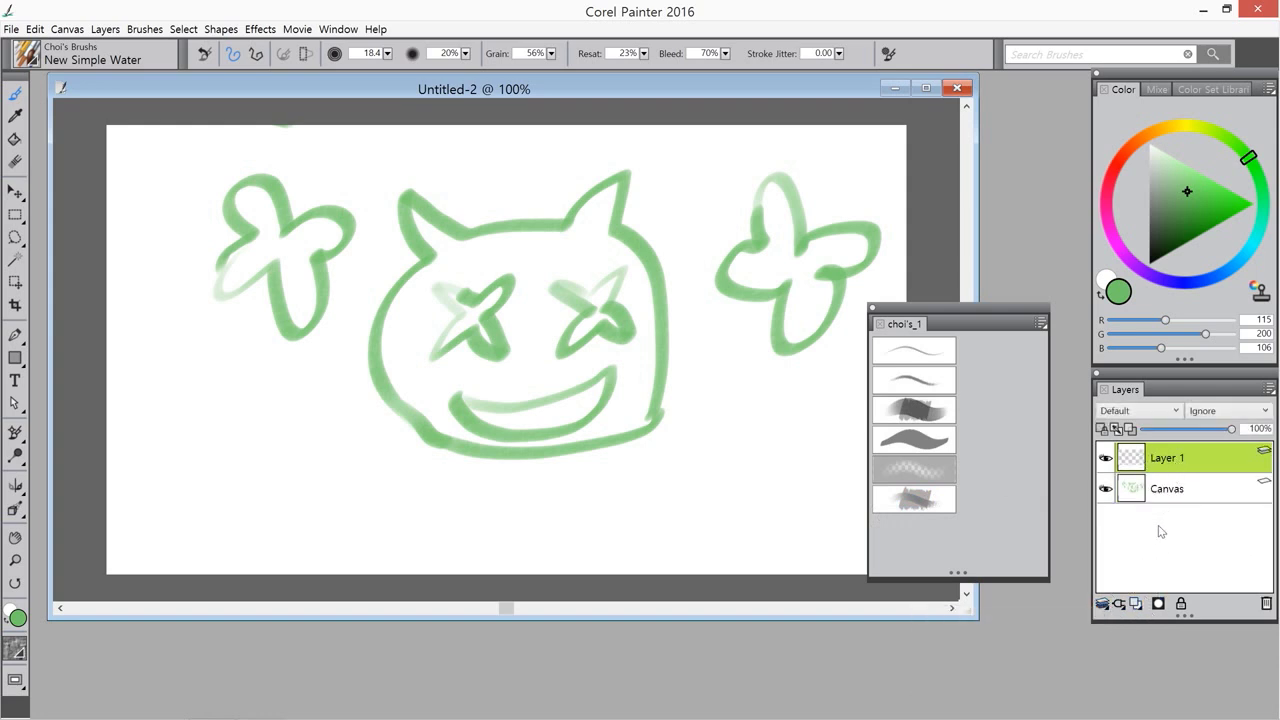
left_click(1105, 489)
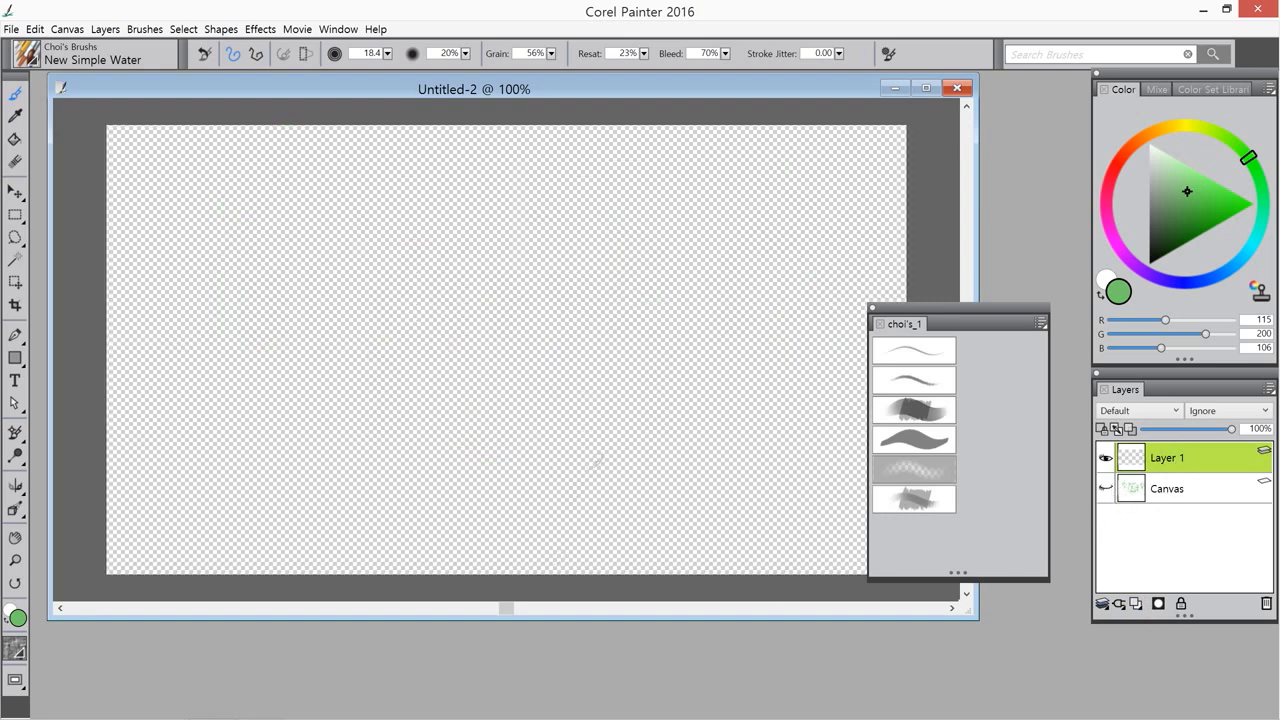
Fill the whole of Layer 1 with a medium blue (R 108, G 155, B 202) using the Paint Bucket
left_click(1134, 142)
left_click_drag(1222, 270, 1222, 271)
left_click(1207, 177)
left_click_drag(1209, 179, 1187, 190)
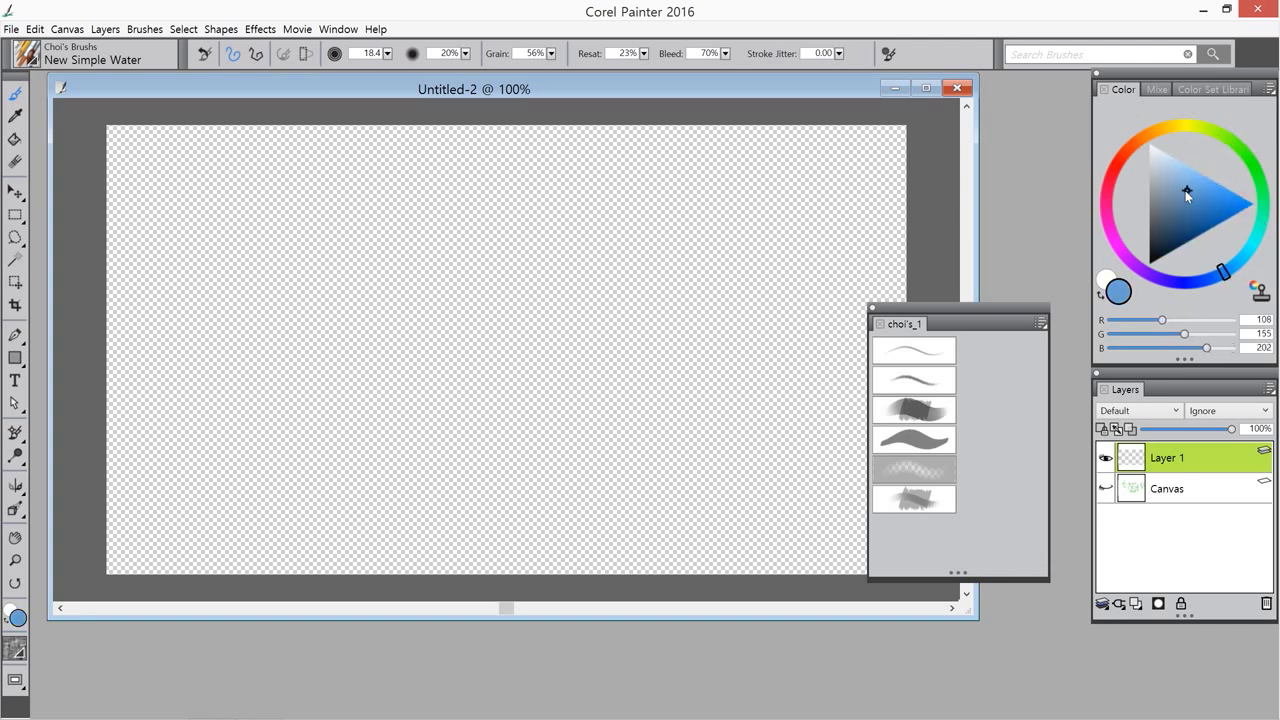
left_click(14, 140)
left_click(380, 306)
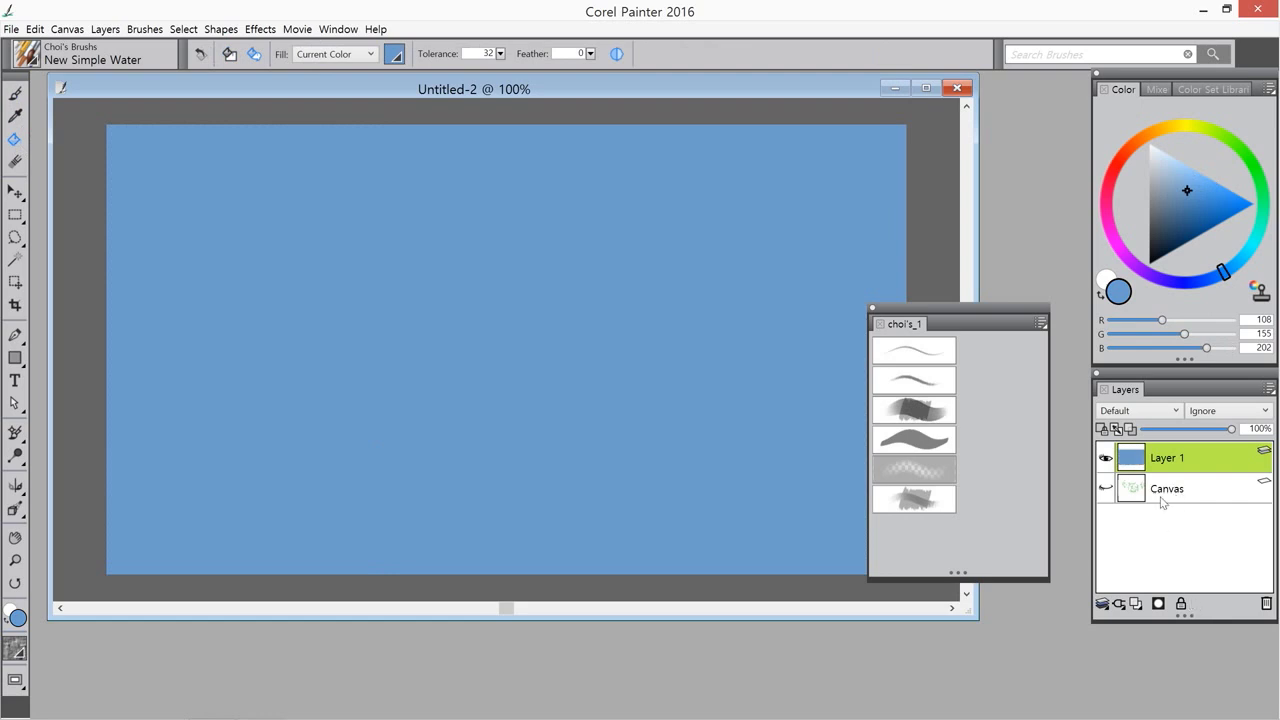
Show the Canvas drawing again and reduce the opacity of Layer 1 to 61%
left_click(1105, 488)
mouse_move(1203, 434)
left_mouse_down()
mouse_move(1188, 435)
mouse_move(1199, 429)
left_mouse_up()
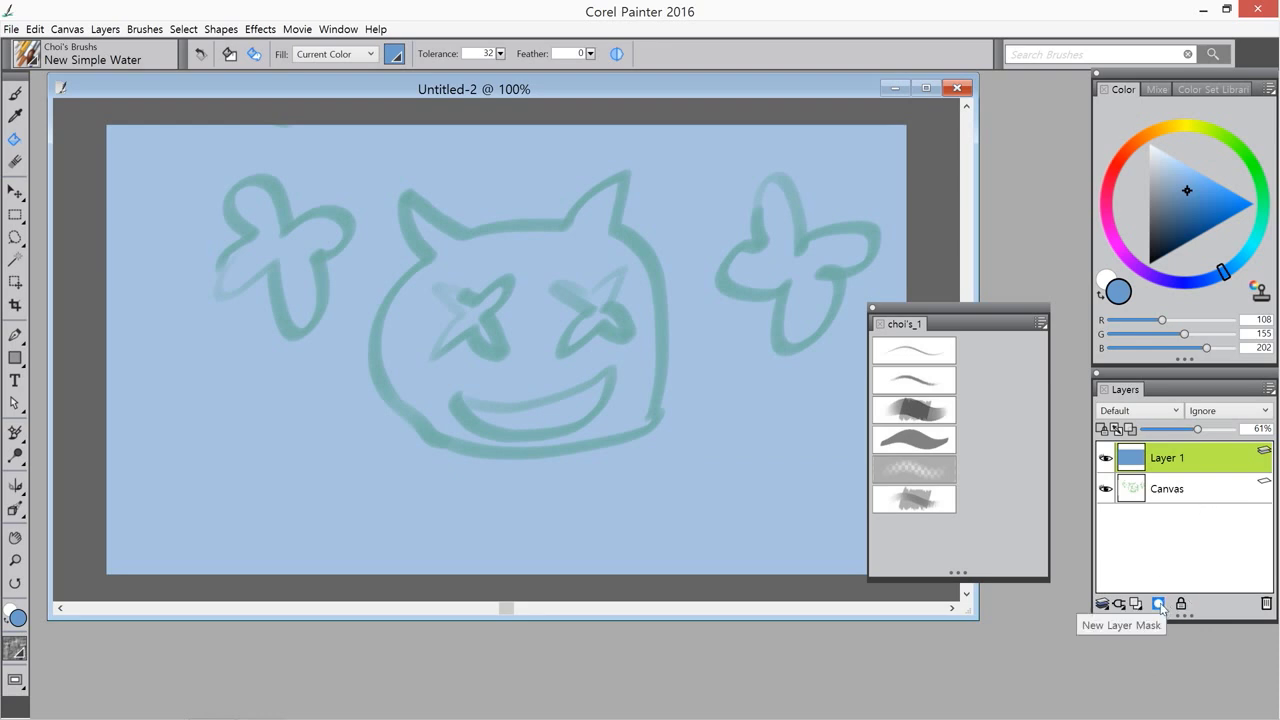
Add a layer mask to Layer 1 and make the mask active for painting
left_click(1159, 605)
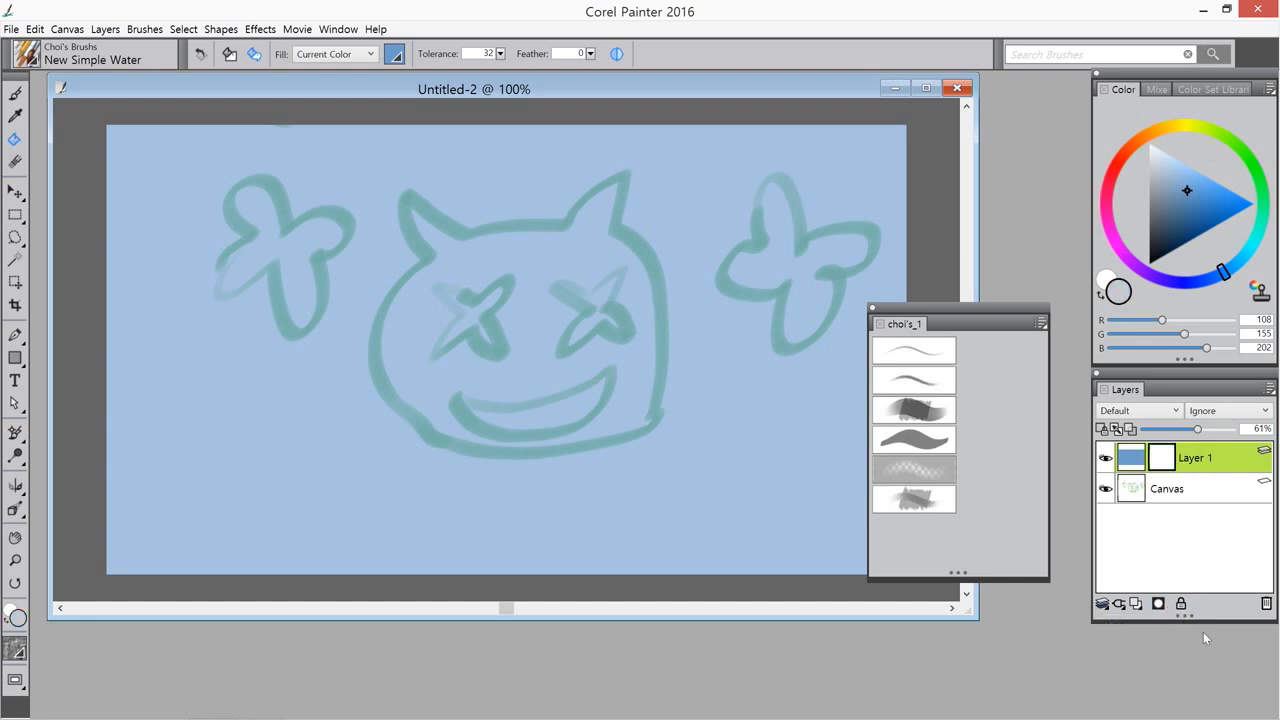
left_click(1136, 464)
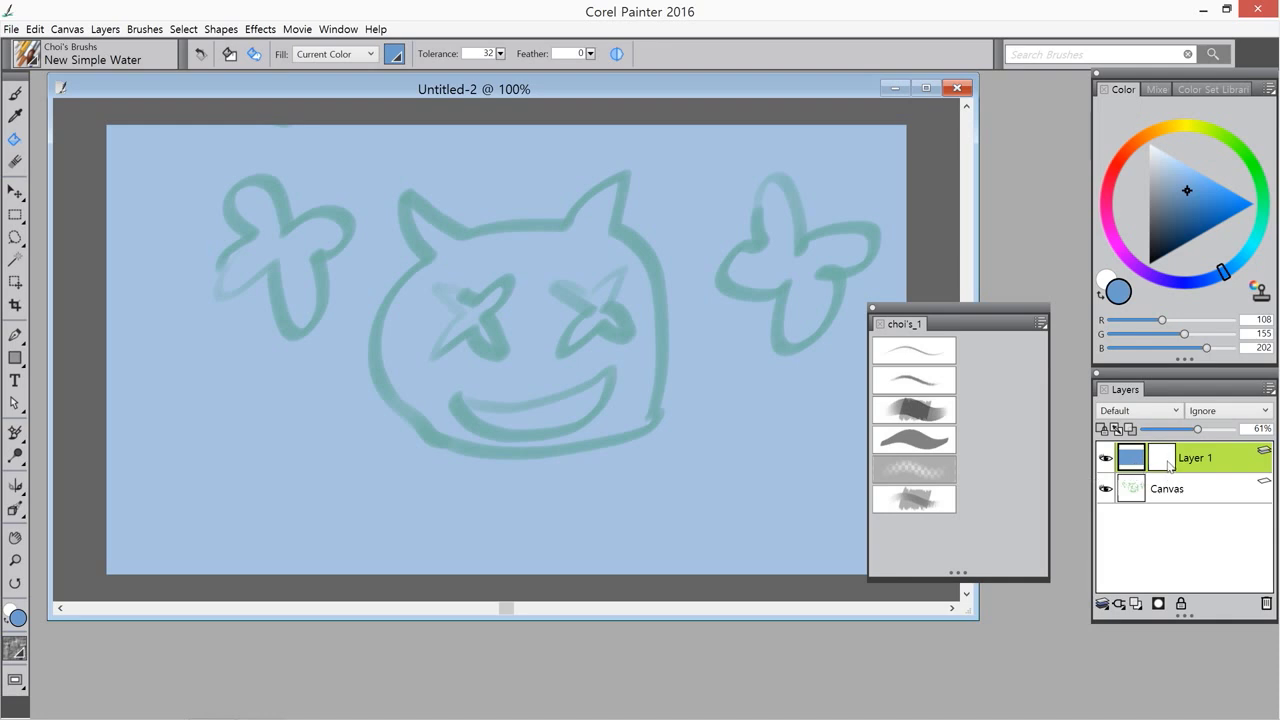
left_click(1168, 462)
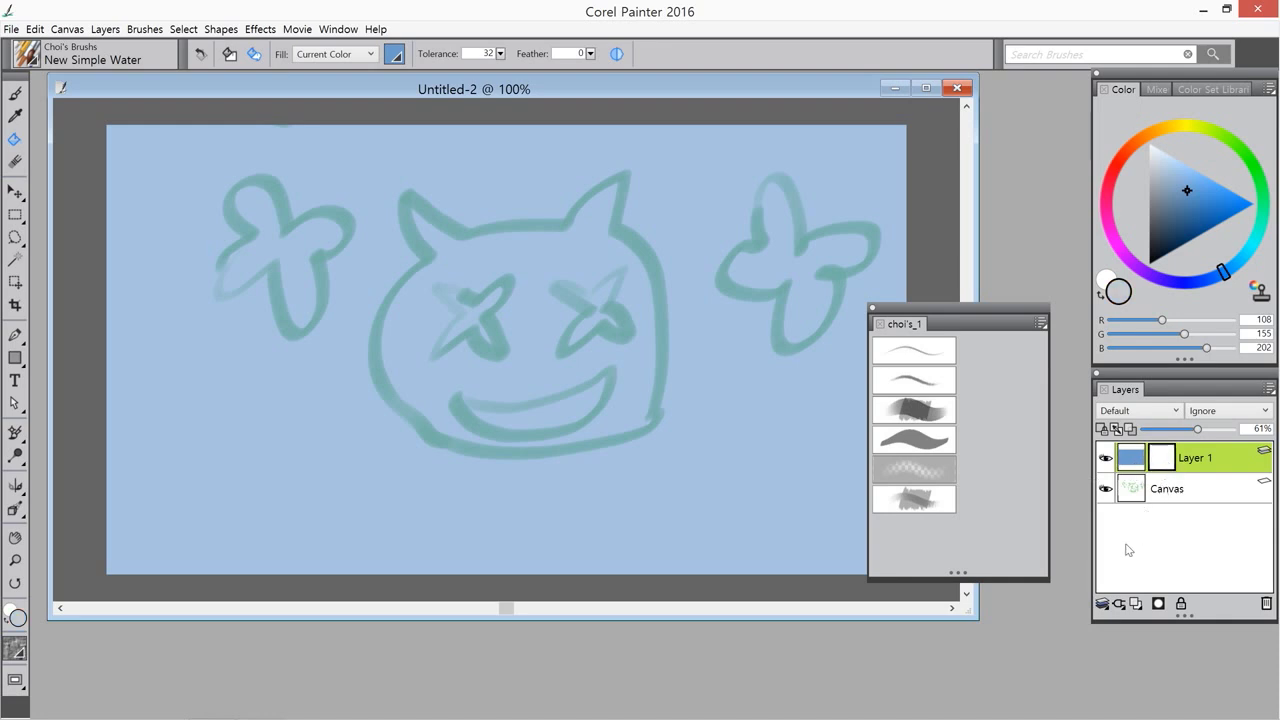
Choose the Calligraphy brush and test one stroke on the layer mask beside the face's right edge, undoing it
left_click(929, 447)
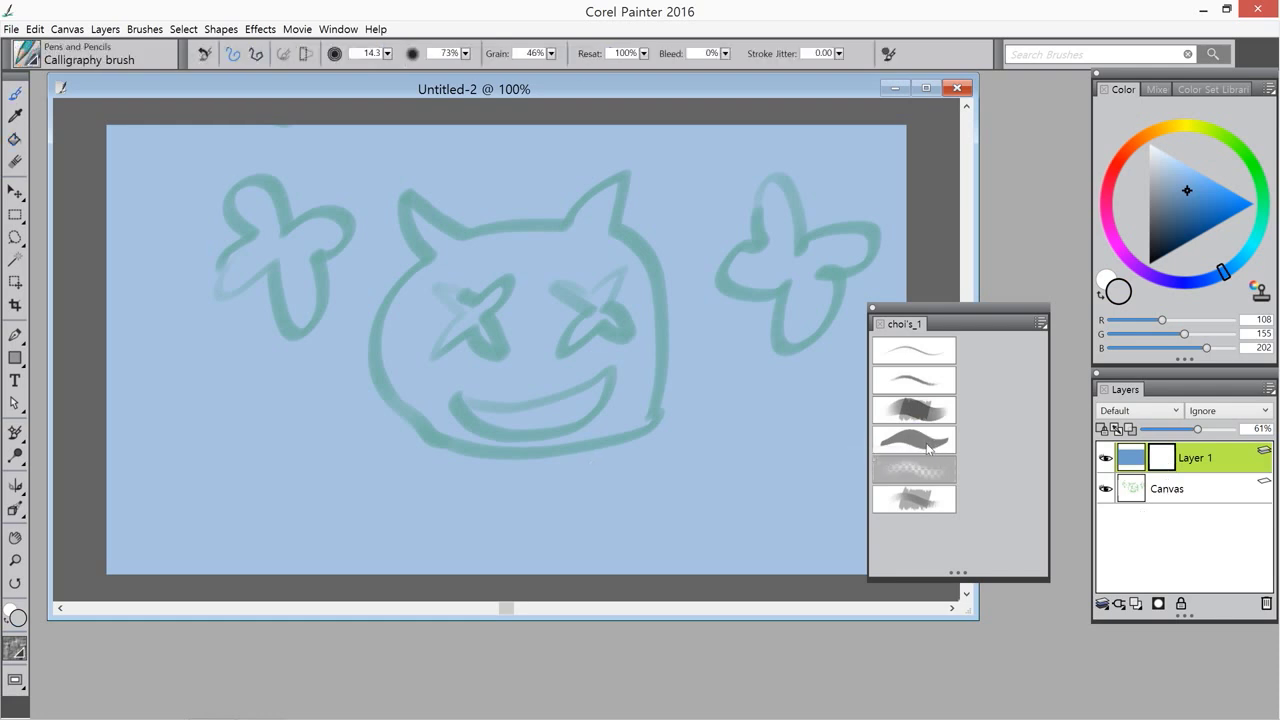
left_click_drag(662, 240, 684, 334)
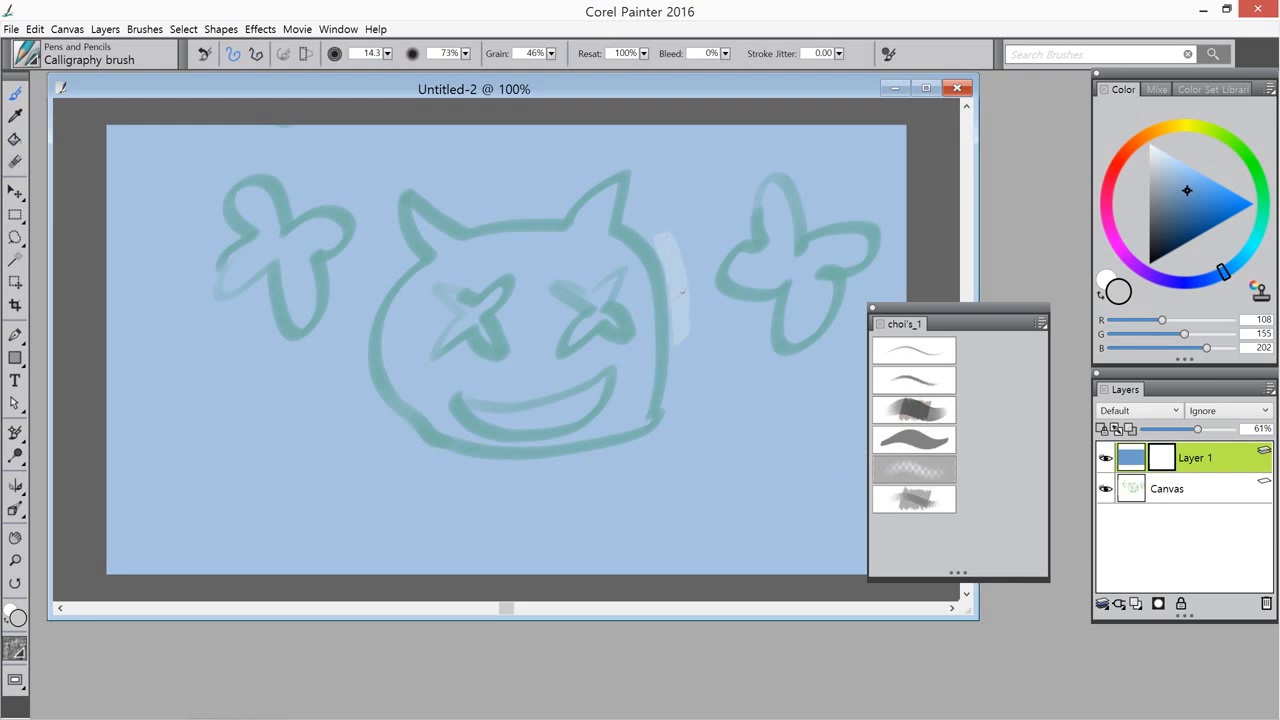
key("ctrl+z")
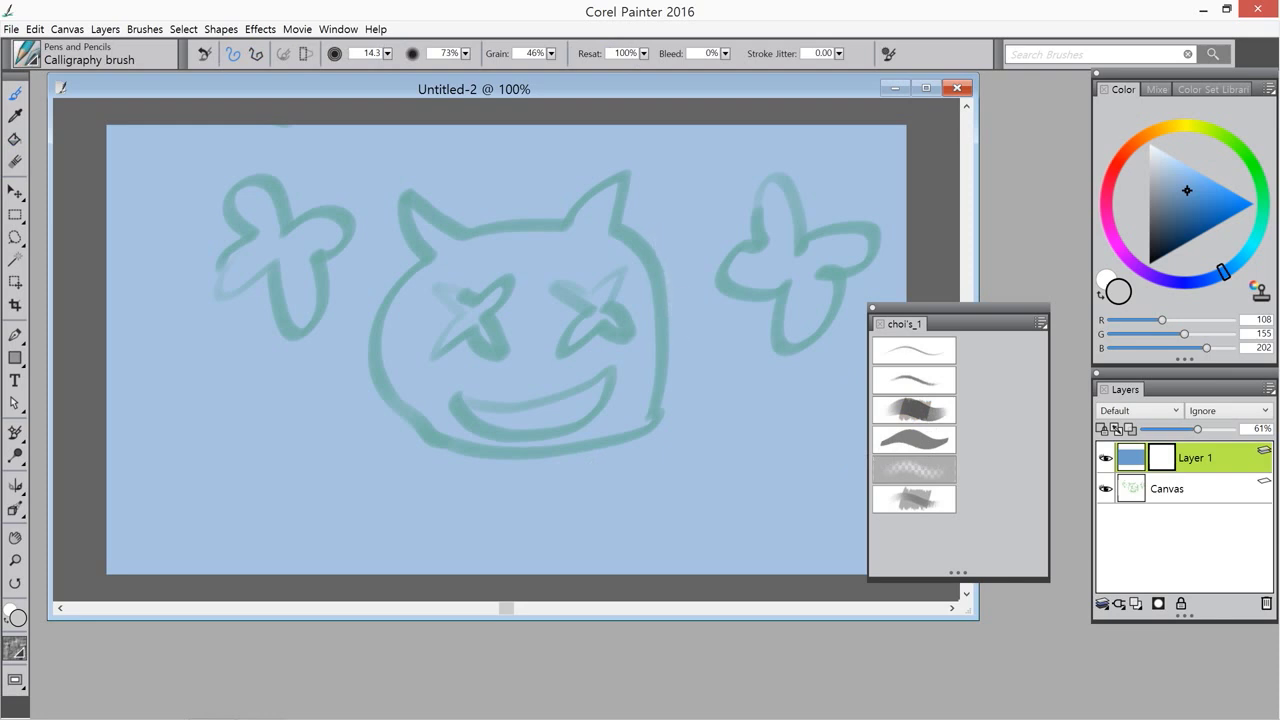
Raise the Calligraphy brush's Grain to 99% and paint a patch on Layer 1's mask between the face and the right flower
left_click_drag(551, 61, 559, 63)
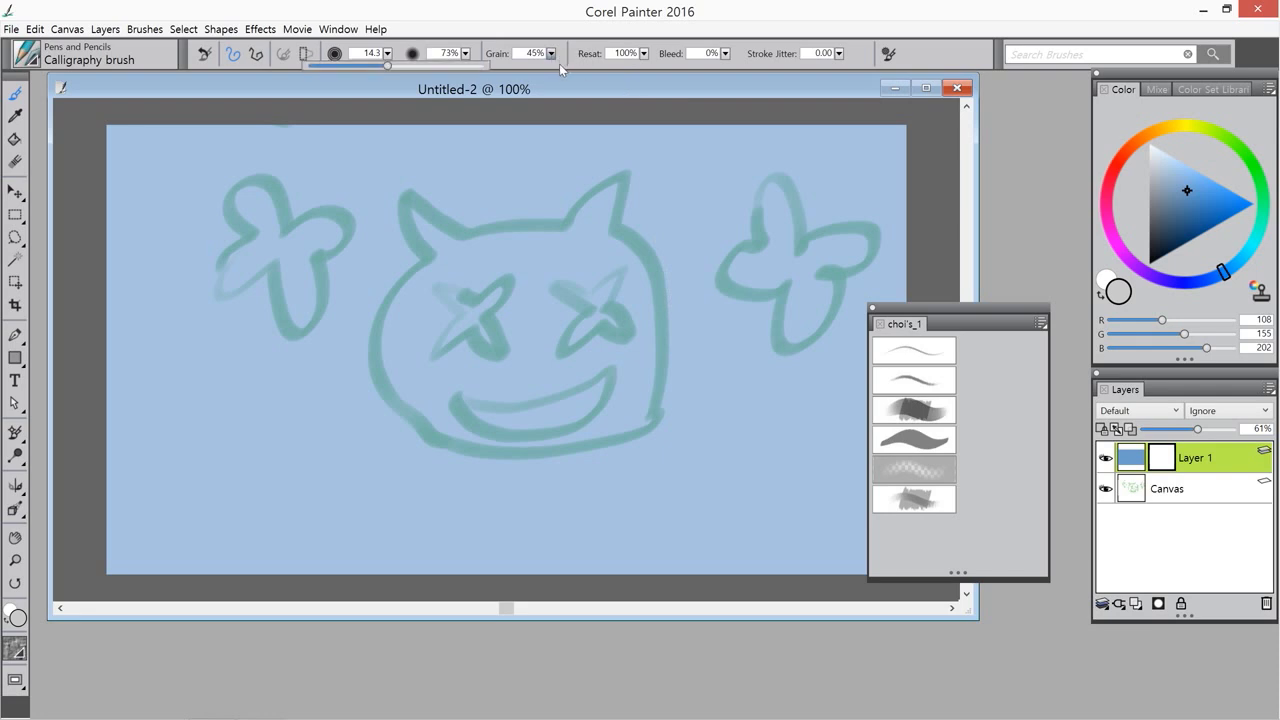
left_click(477, 68)
left_click_drag(684, 174, 702, 250)
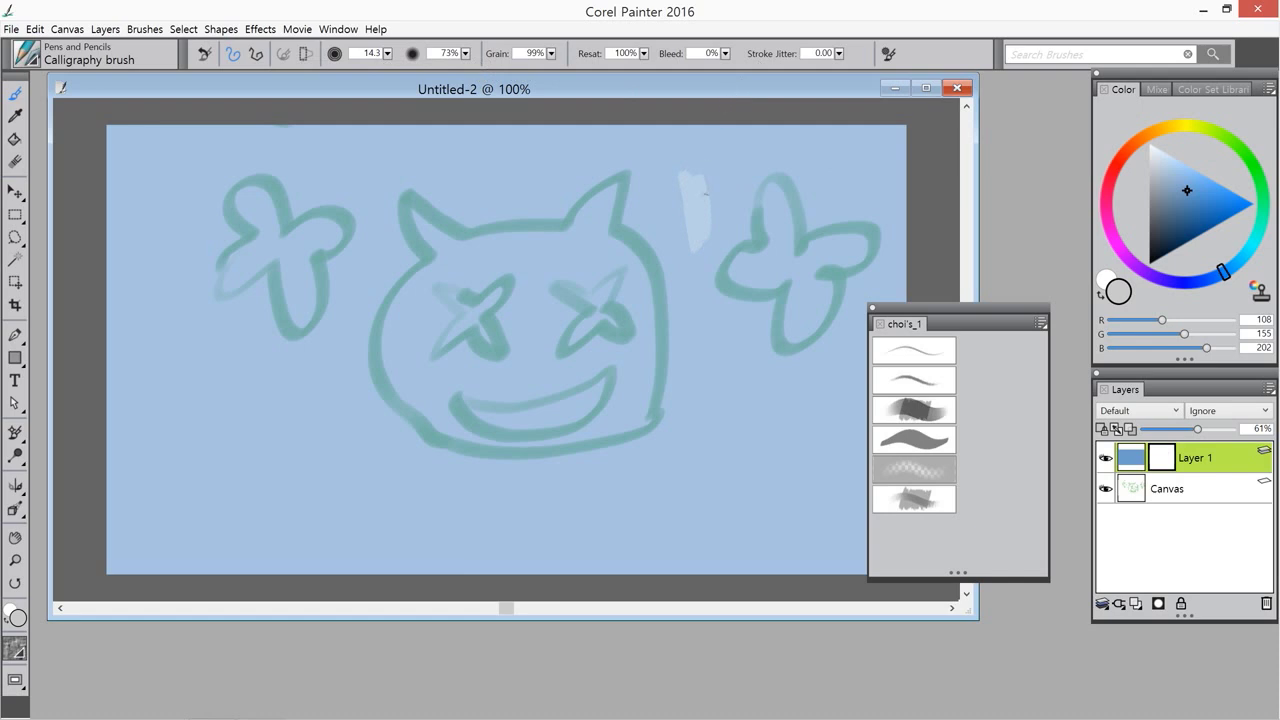
mouse_move(700, 229)
left_mouse_down()
mouse_move(674, 176)
mouse_move(688, 120)
mouse_move(670, 198)
mouse_move(666, 178)
mouse_move(640, 218)
mouse_move(636, 172)
mouse_move(682, 295)
mouse_move(650, 150)
left_mouse_up()
mouse_move(680, 250)
left_mouse_down()
mouse_move(690, 326)
mouse_move(670, 250)
mouse_move(679, 410)
mouse_move(681, 342)
mouse_move(665, 427)
left_mouse_up()
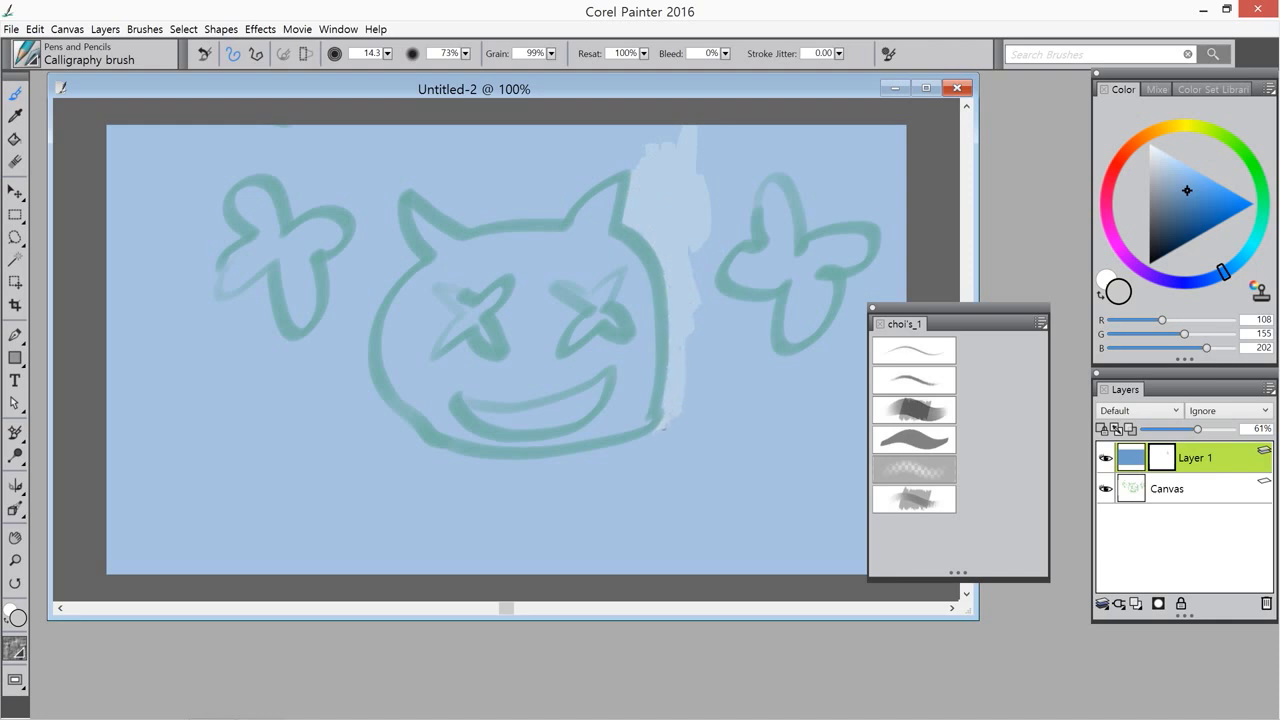
mouse_move(569, 465)
left_mouse_down()
mouse_move(419, 457)
mouse_move(354, 364)
mouse_move(356, 325)
mouse_move(408, 259)
mouse_move(391, 236)
mouse_move(402, 180)
mouse_move(458, 214)
mouse_move(572, 207)
left_mouse_up()
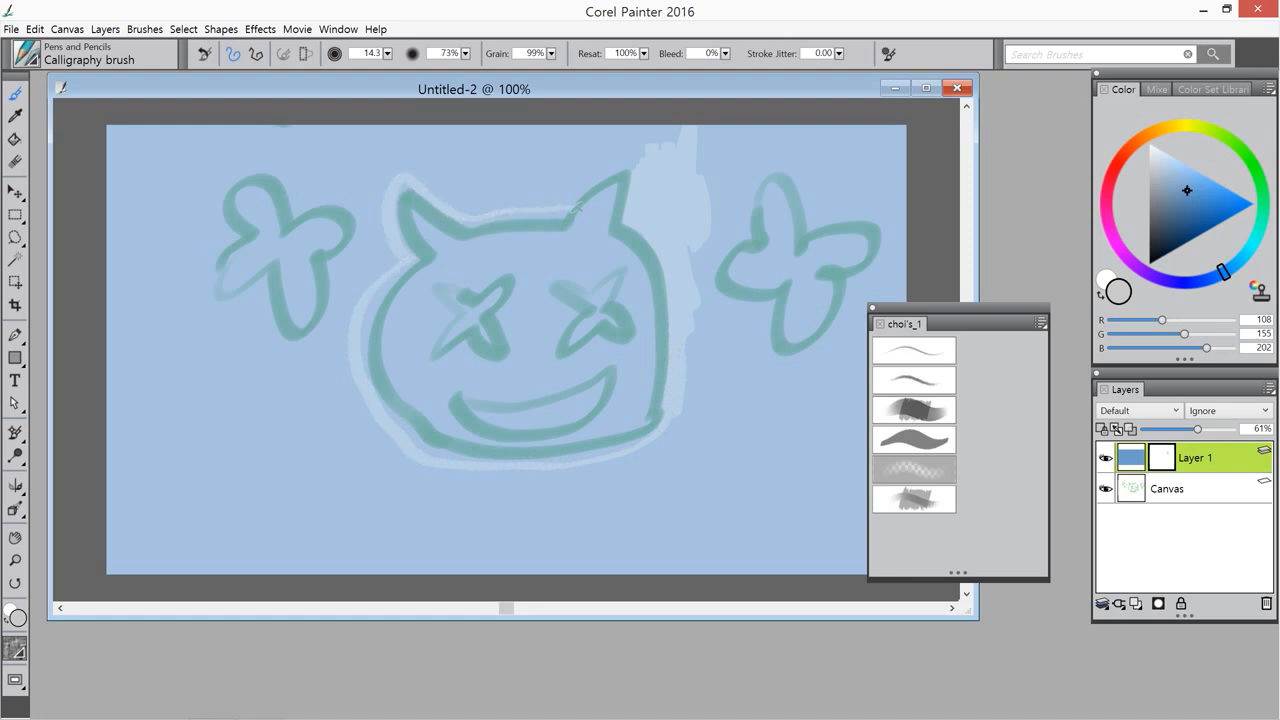
key("ctrl+z")
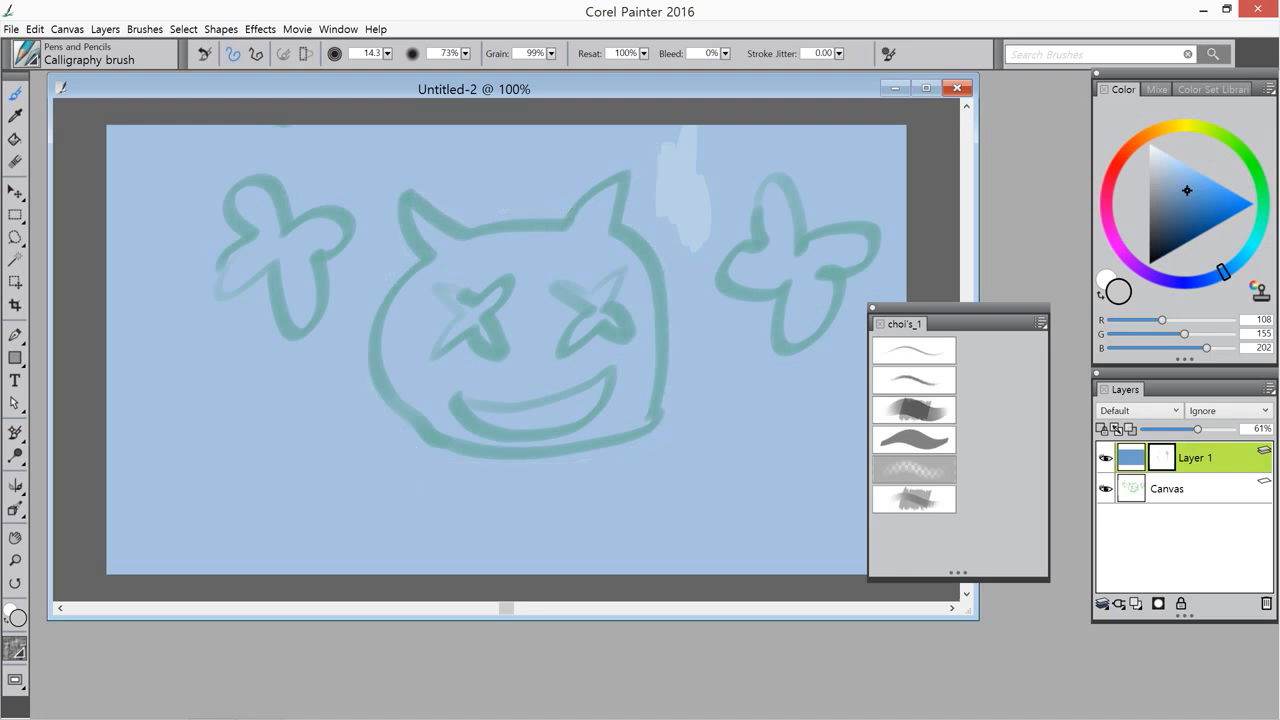
Paint on the layer mask with the current blue around the face and both flowers, and over the X eyes and teeth
mouse_move(651, 200)
left_mouse_down()
mouse_move(645, 157)
mouse_move(638, 224)
mouse_move(684, 337)
mouse_move(679, 373)
mouse_move(676, 304)
mouse_move(666, 431)
mouse_move(592, 462)
mouse_move(523, 466)
mouse_move(417, 454)
mouse_move(398, 437)
mouse_move(357, 364)
mouse_move(368, 309)
mouse_move(405, 262)
mouse_move(393, 205)
mouse_move(403, 180)
mouse_move(471, 232)
mouse_move(521, 203)
mouse_move(466, 225)
mouse_move(564, 217)
mouse_move(634, 168)
left_mouse_up()
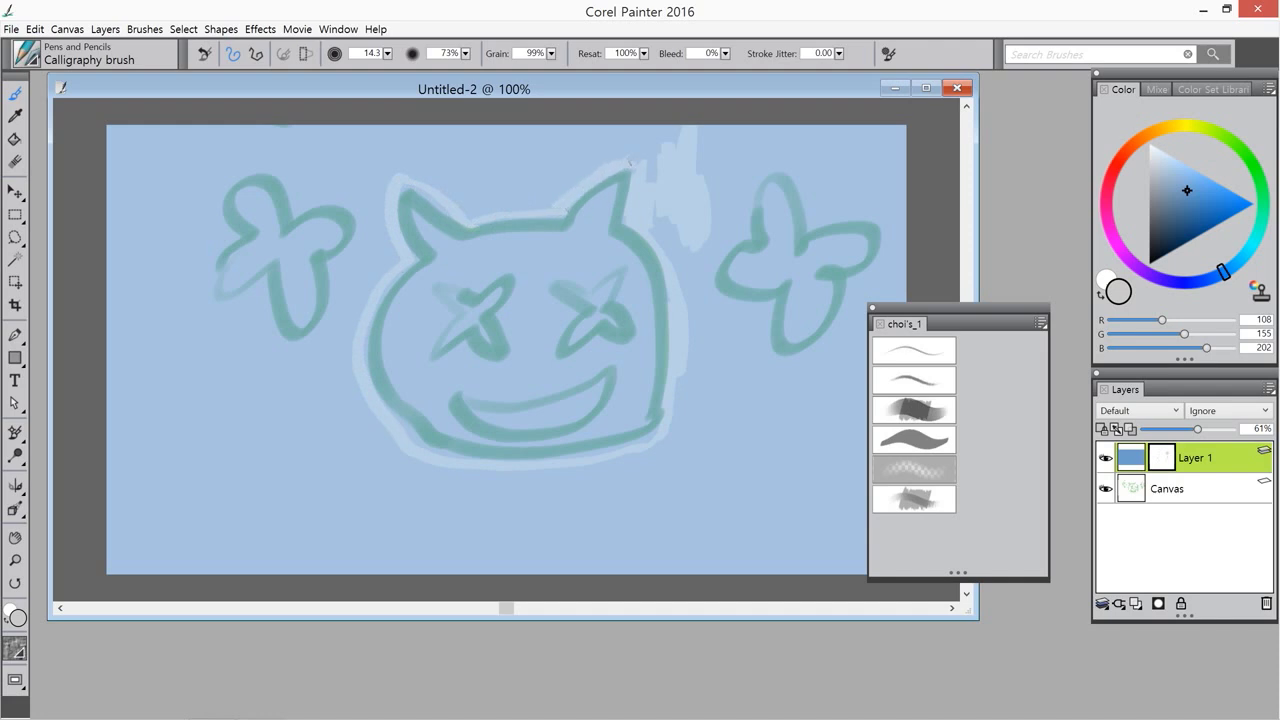
mouse_move(453, 304)
left_mouse_down()
mouse_move(468, 310)
mouse_move(462, 330)
mouse_move(502, 290)
left_mouse_up()
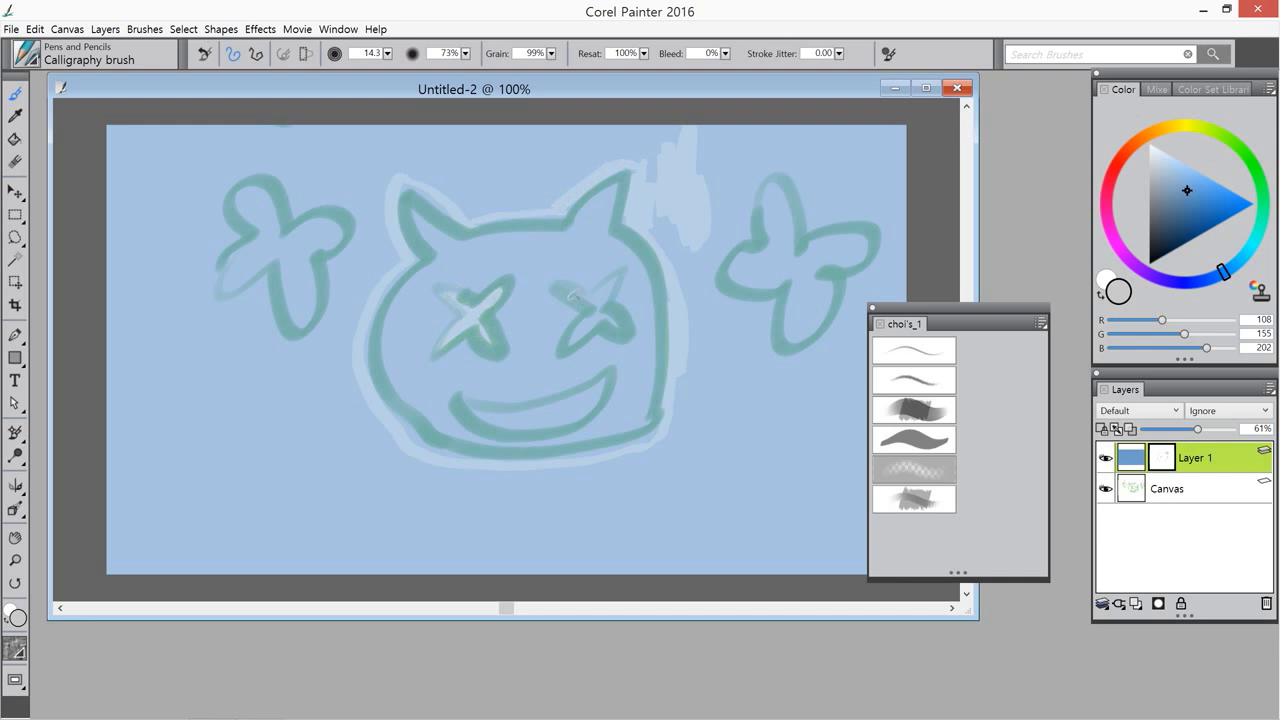
mouse_move(592, 300)
left_mouse_down()
mouse_move(614, 282)
mouse_move(576, 340)
left_mouse_up()
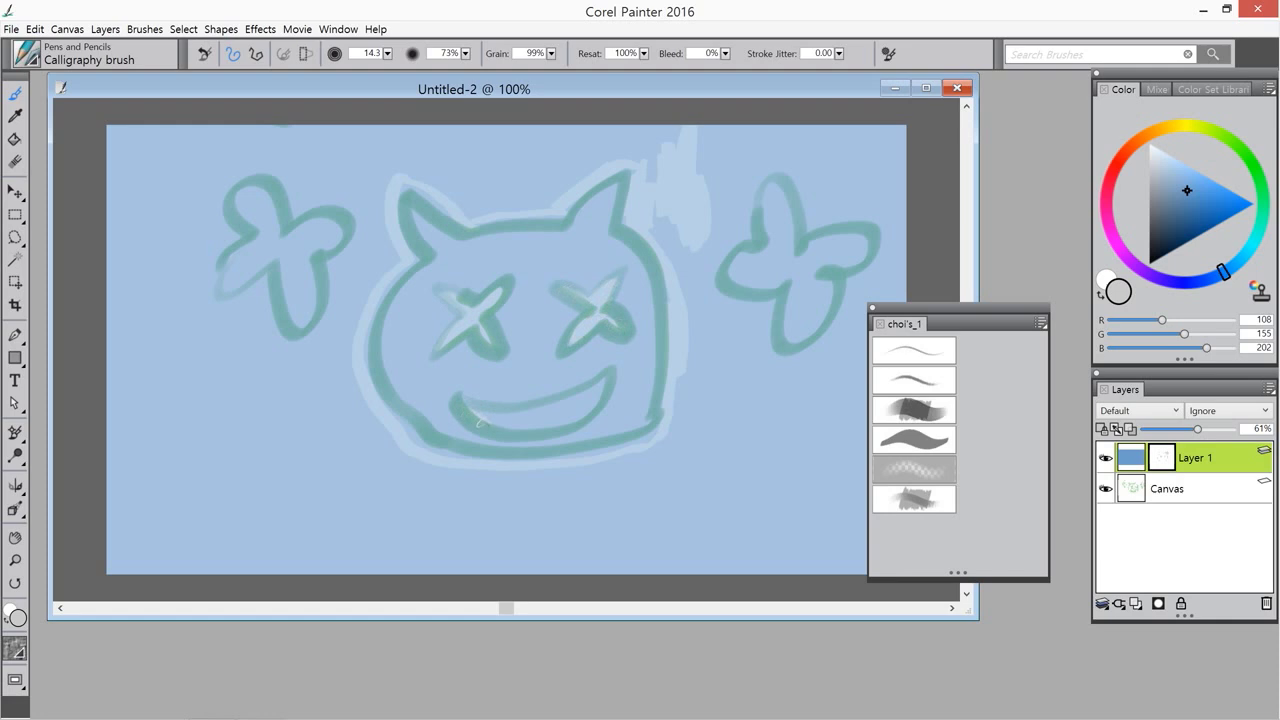
mouse_move(538, 420)
left_mouse_down()
mouse_move(571, 418)
mouse_move(598, 390)
left_mouse_up()
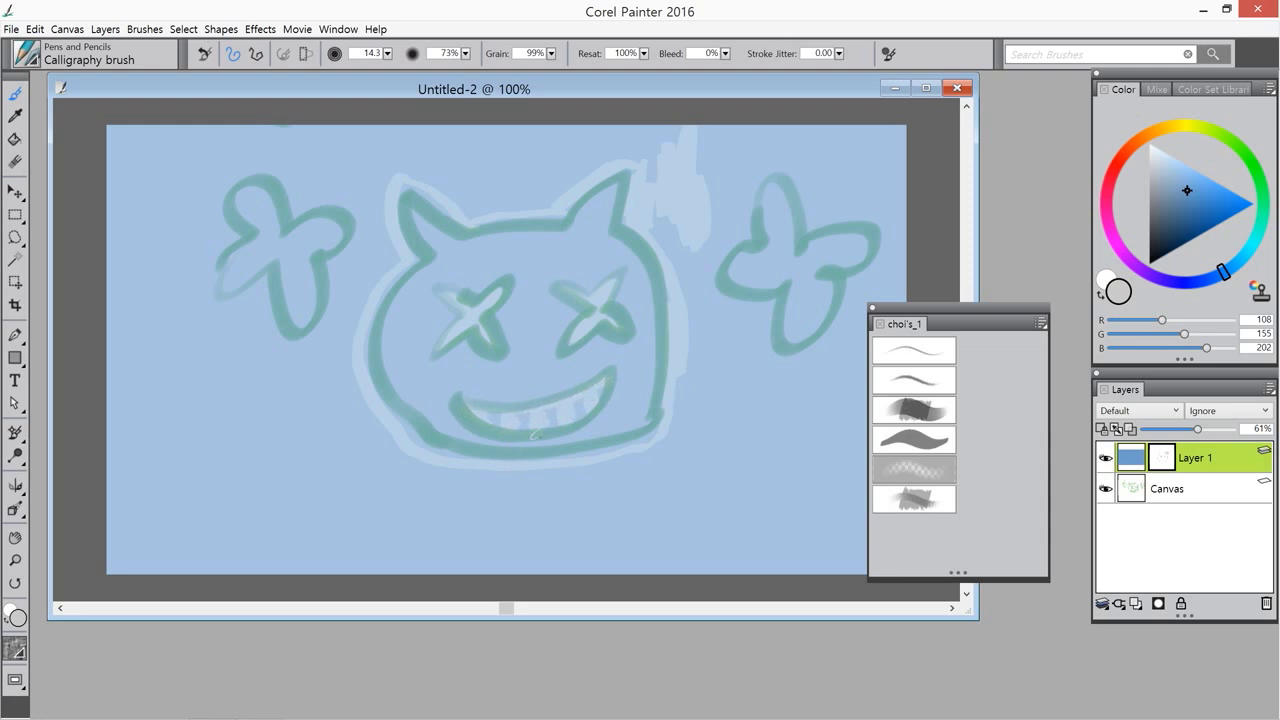
mouse_move(755, 168)
left_mouse_down()
mouse_move(746, 246)
mouse_move(712, 292)
mouse_move(770, 360)
mouse_move(821, 336)
mouse_move(845, 310)
mouse_move(848, 280)
mouse_move(880, 258)
mouse_move(803, 197)
mouse_move(757, 192)
left_mouse_up()
mouse_move(265, 178)
left_mouse_down()
mouse_move(292, 216)
mouse_move(335, 205)
mouse_move(360, 240)
mouse_move(323, 266)
mouse_move(326, 318)
mouse_move(297, 350)
mouse_move(264, 281)
mouse_move(213, 302)
mouse_move(200, 268)
mouse_move(234, 233)
mouse_move(222, 228)
mouse_move(224, 190)
mouse_move(267, 172)
left_mouse_up()
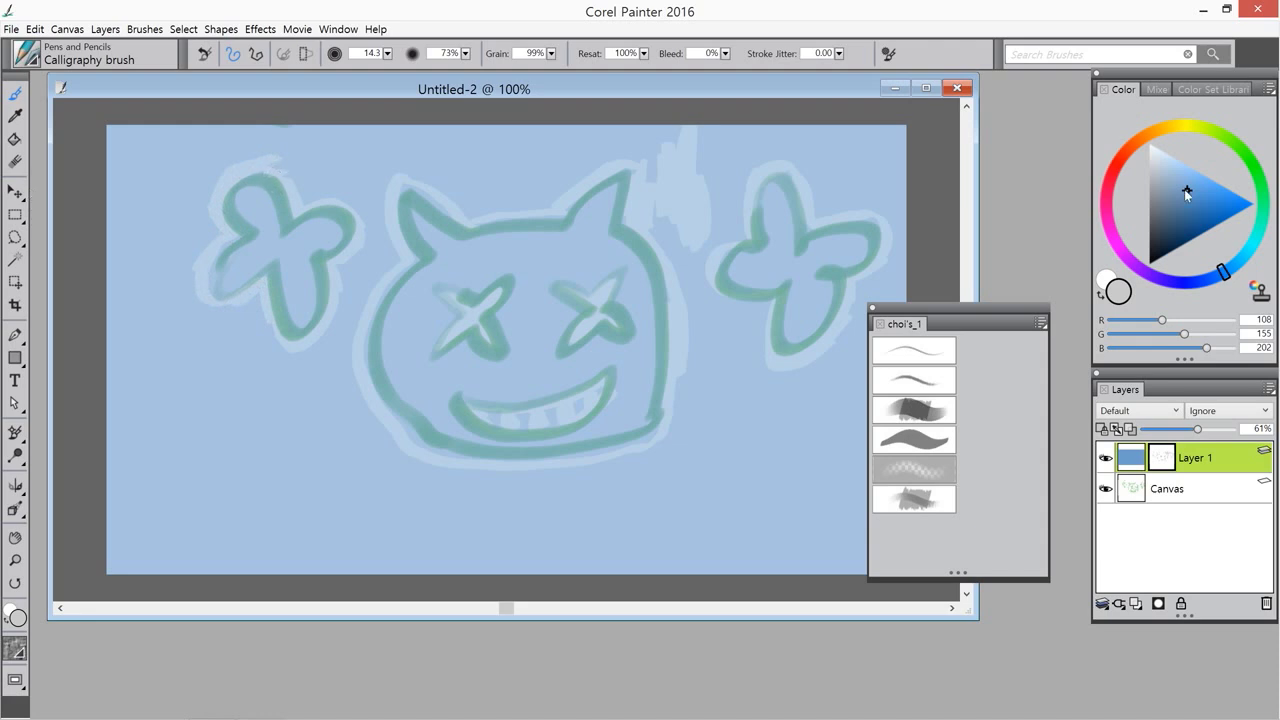
Set the colour to black and repaint the mask around both flowers and the face and over the X eyes and mouth
left_click_drag(1188, 197, 1143, 287)
mouse_move(748, 180)
left_mouse_down()
mouse_move(754, 236)
mouse_move(754, 208)
mouse_move(751, 238)
mouse_move(717, 255)
mouse_move(729, 293)
mouse_move(772, 298)
mouse_move(791, 283)
mouse_move(776, 365)
mouse_move(794, 370)
mouse_move(809, 364)
mouse_move(786, 360)
mouse_move(832, 342)
mouse_move(794, 365)
mouse_move(879, 260)
mouse_move(878, 225)
mouse_move(826, 228)
mouse_move(851, 218)
mouse_move(757, 178)
left_mouse_up()
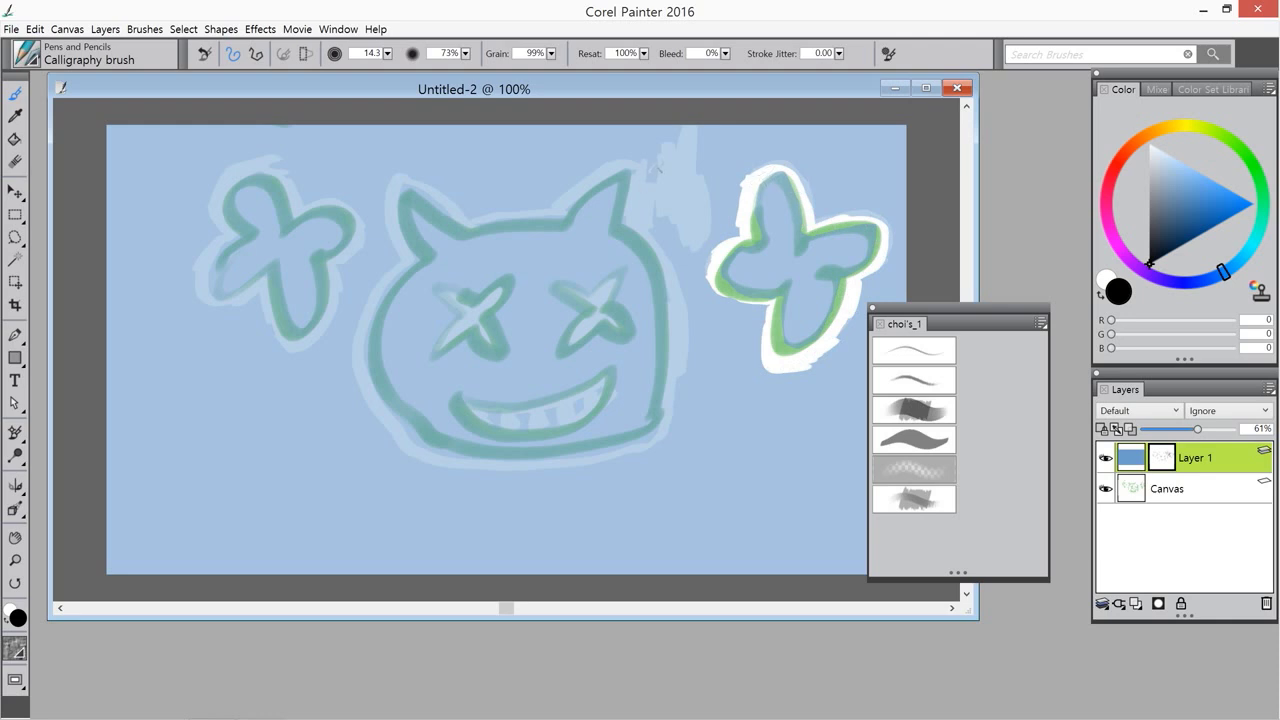
mouse_move(635, 166)
left_mouse_down()
mouse_move(632, 229)
mouse_move(657, 256)
mouse_move(679, 323)
mouse_move(656, 432)
mouse_move(636, 430)
mouse_move(652, 428)
mouse_move(606, 458)
mouse_move(489, 465)
mouse_move(444, 460)
mouse_move(413, 438)
mouse_move(361, 380)
mouse_move(378, 293)
mouse_move(411, 257)
mouse_move(394, 197)
mouse_move(408, 188)
mouse_move(473, 212)
mouse_move(425, 193)
mouse_move(553, 215)
mouse_move(644, 162)
left_mouse_up()
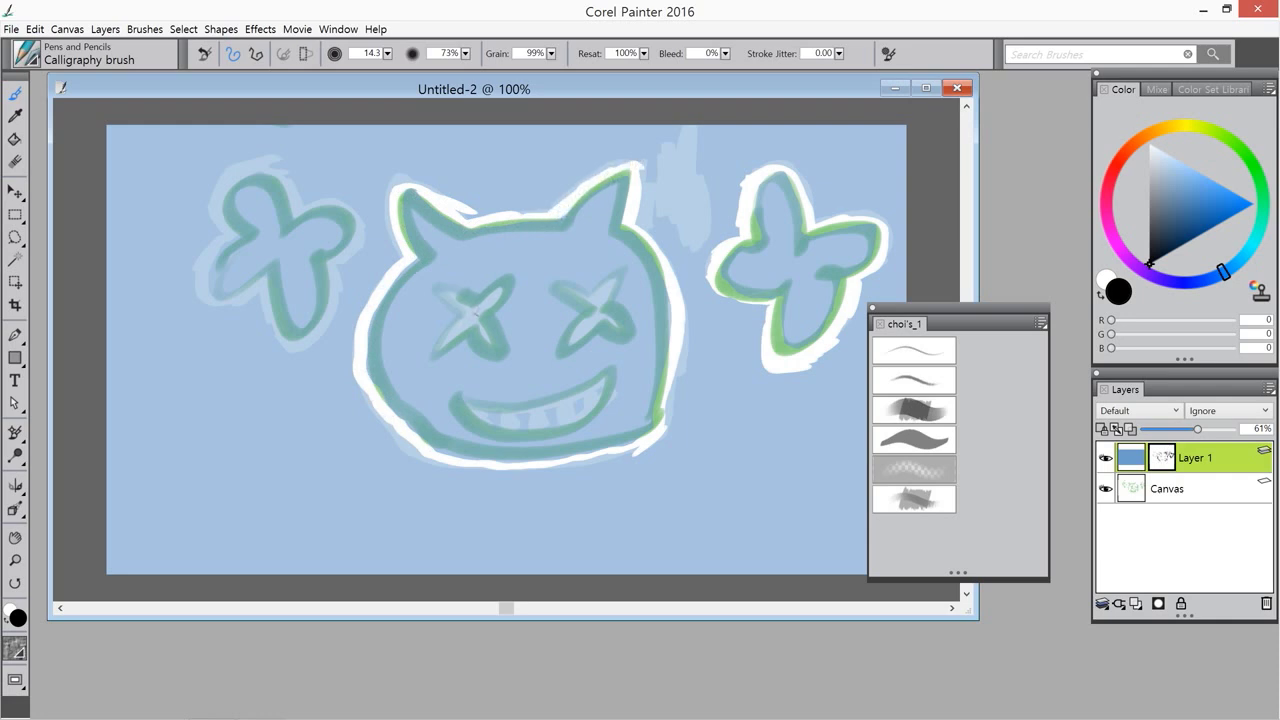
mouse_move(445, 293)
left_mouse_down()
mouse_move(470, 312)
mouse_move(454, 296)
mouse_move(469, 312)
mouse_move(462, 326)
mouse_move(446, 320)
mouse_move(436, 346)
mouse_move(469, 318)
mouse_move(496, 350)
mouse_move(496, 286)
left_mouse_up()
mouse_move(586, 310)
left_mouse_down()
mouse_move(616, 282)
mouse_move(584, 323)
mouse_move(590, 314)
mouse_move(622, 334)
left_mouse_up()
mouse_move(488, 414)
left_mouse_down()
mouse_move(580, 395)
mouse_move(615, 368)
mouse_move(552, 433)
mouse_move(482, 437)
mouse_move(452, 405)
mouse_move(474, 423)
mouse_move(562, 422)
left_mouse_up()
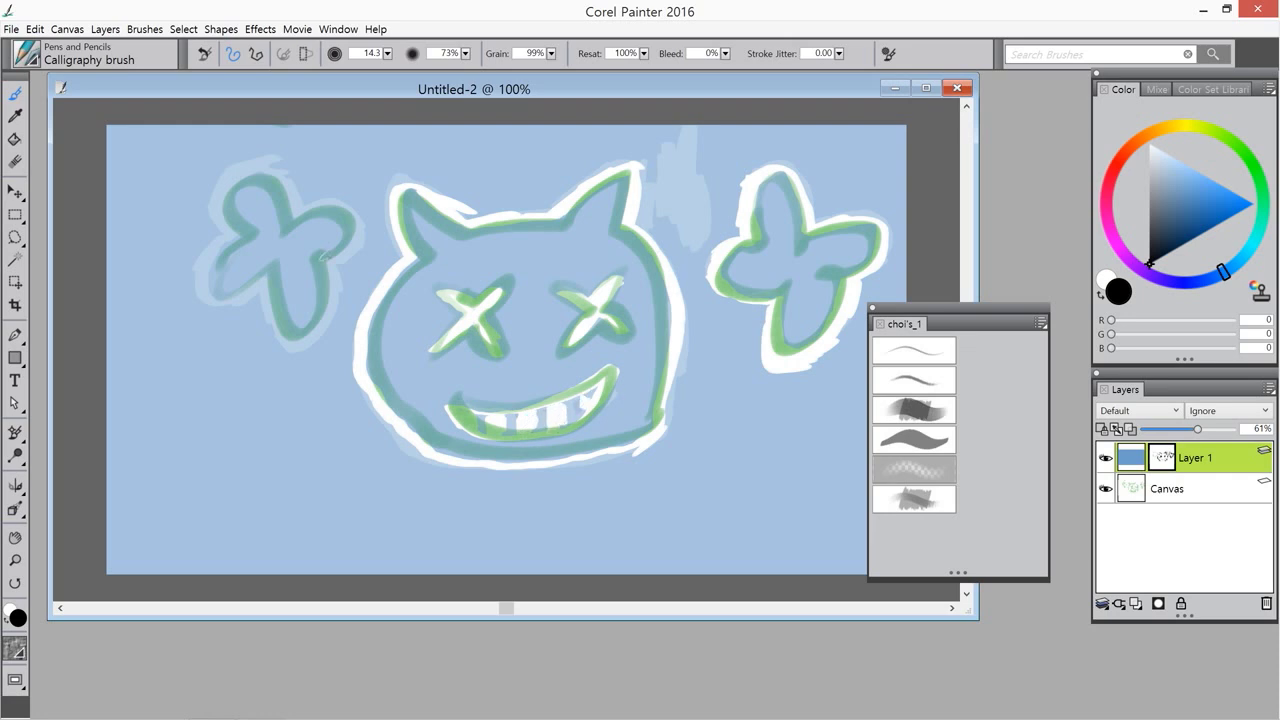
mouse_move(327, 260)
left_mouse_down()
mouse_move(301, 341)
mouse_move(278, 318)
mouse_move(269, 274)
mouse_move(222, 302)
mouse_move(205, 288)
mouse_move(238, 235)
mouse_move(223, 216)
mouse_move(242, 181)
mouse_move(268, 180)
mouse_move(295, 222)
mouse_move(315, 203)
mouse_move(335, 210)
mouse_move(352, 225)
mouse_move(332, 258)
left_mouse_up()
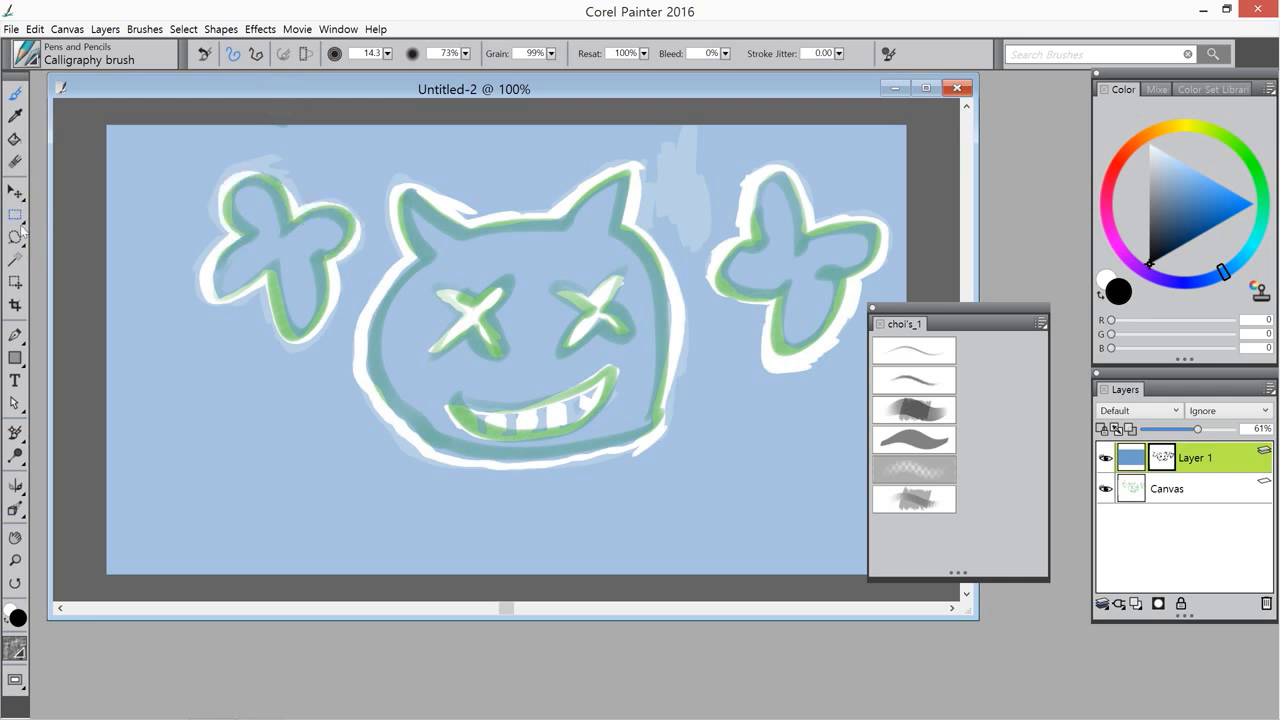
Fill the mask's background with black and brush away leftover blue around the left flower, the left horn and beside the face's right horn
left_click(15, 140)
left_click(228, 449)
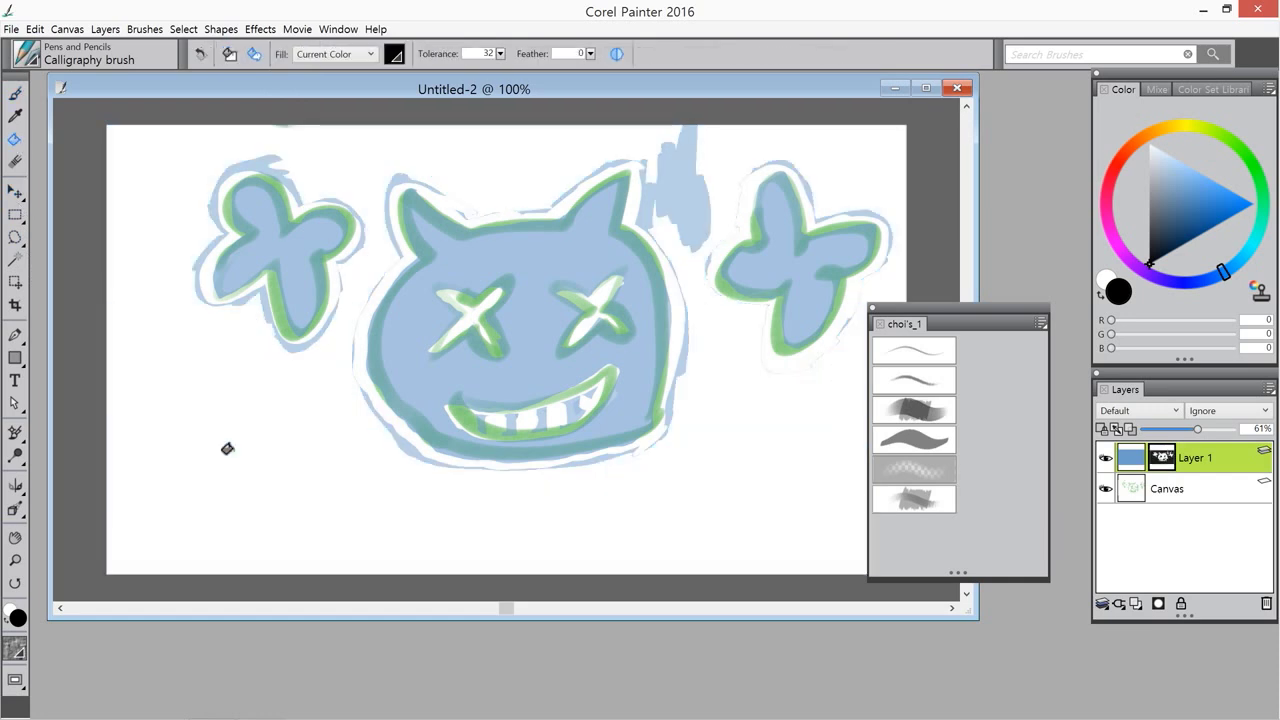
left_click(15, 93)
mouse_move(209, 253)
left_mouse_down()
mouse_move(208, 210)
mouse_move(222, 176)
mouse_move(288, 122)
mouse_move(277, 129)
mouse_move(290, 138)
mouse_move(257, 152)
mouse_move(262, 165)
mouse_move(278, 160)
mouse_move(262, 170)
mouse_move(296, 201)
mouse_move(282, 124)
left_mouse_up()
mouse_move(197, 261)
left_mouse_down()
mouse_move(226, 311)
mouse_move(210, 304)
mouse_move(254, 293)
mouse_move(233, 305)
mouse_move(262, 302)
mouse_move(278, 350)
mouse_move(262, 302)
mouse_move(282, 344)
mouse_move(308, 350)
mouse_move(286, 352)
mouse_move(330, 322)
mouse_move(357, 204)
left_mouse_up()
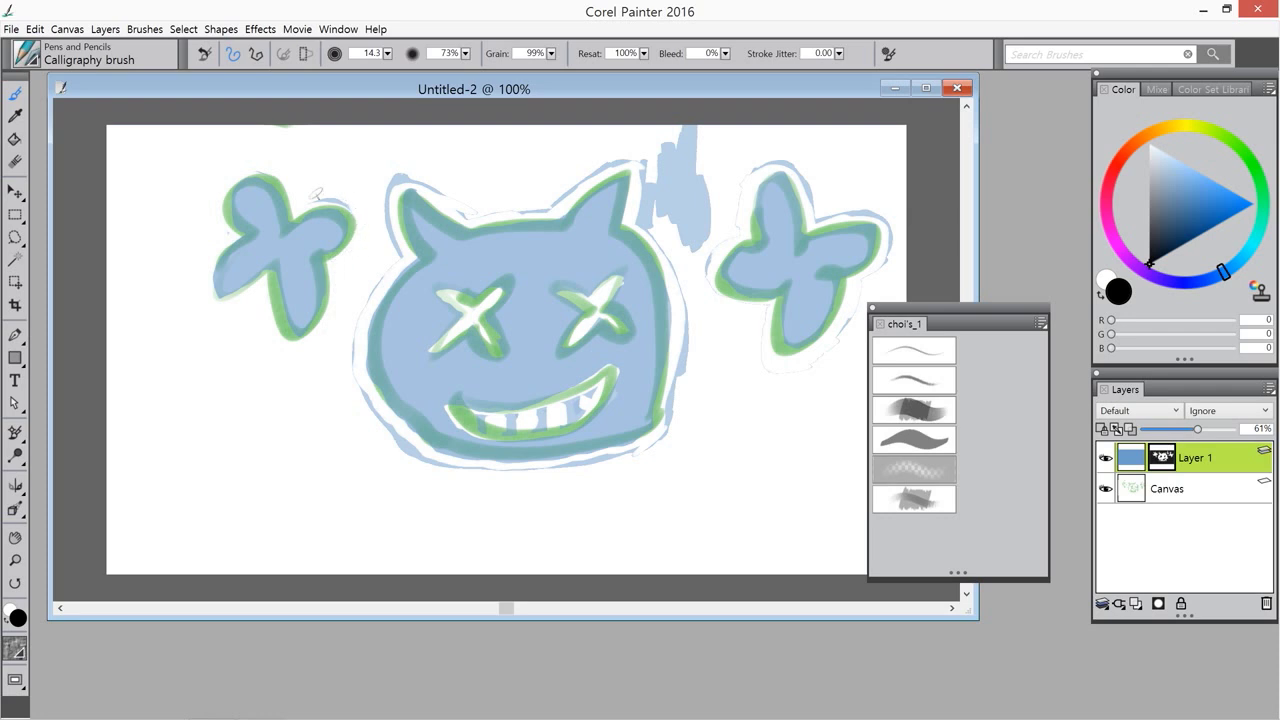
mouse_move(383, 213)
left_mouse_down()
mouse_move(396, 257)
mouse_move(391, 184)
mouse_move(440, 171)
left_mouse_up()
mouse_move(680, 160)
left_mouse_down()
mouse_move(681, 243)
mouse_move(641, 176)
mouse_move(664, 160)
mouse_move(691, 234)
mouse_move(700, 226)
mouse_move(700, 257)
left_mouse_up()
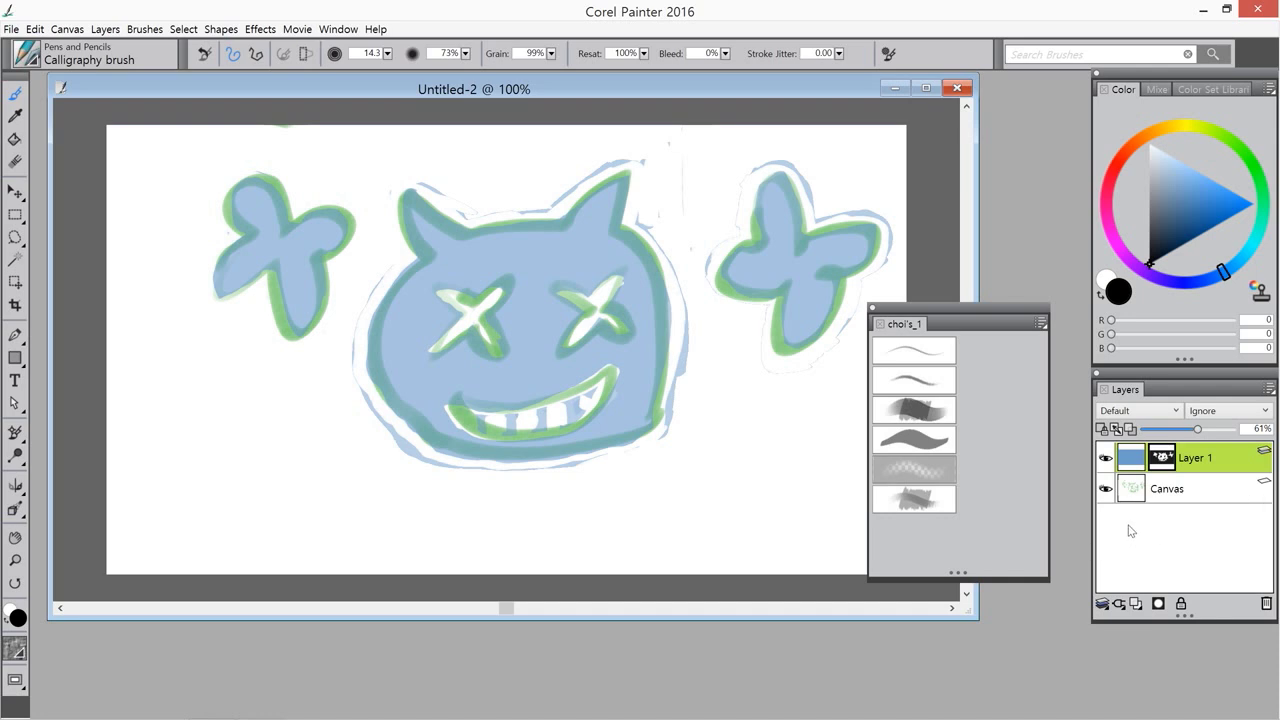
Select the content of Layer 1 instead of its mask and delete all of its blue fill
left_click(1138, 460)
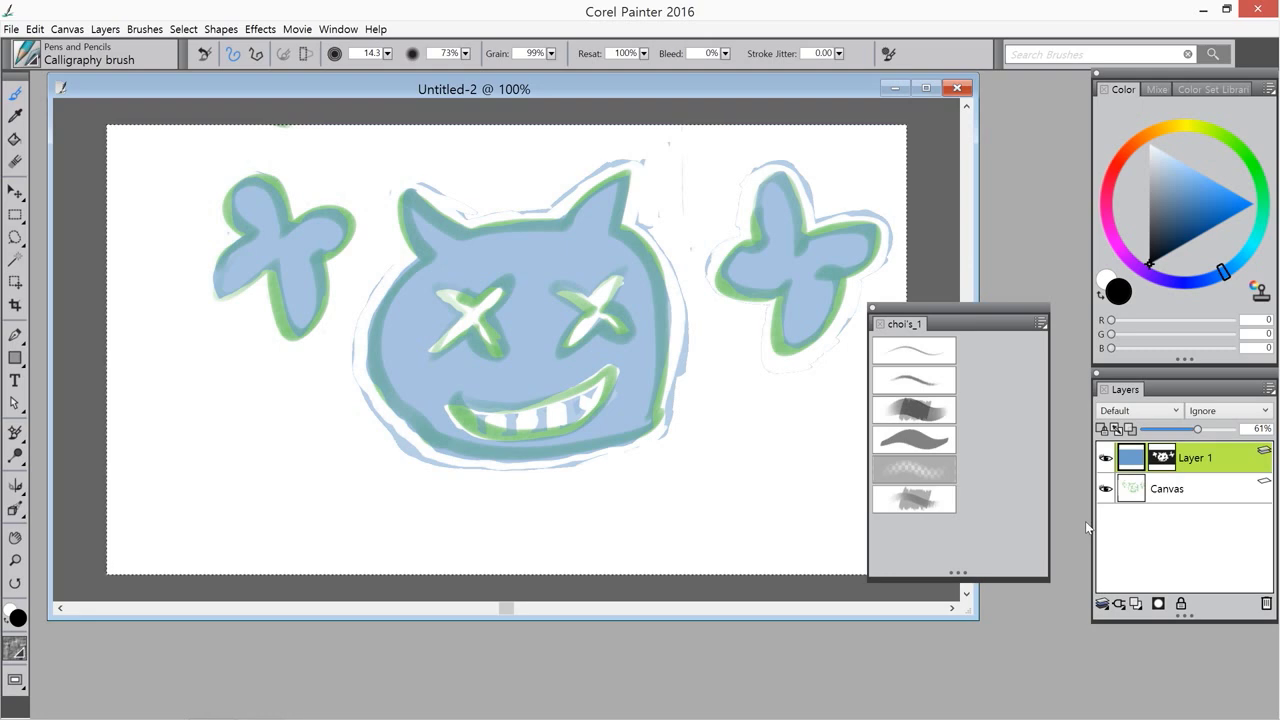
key("Delete")
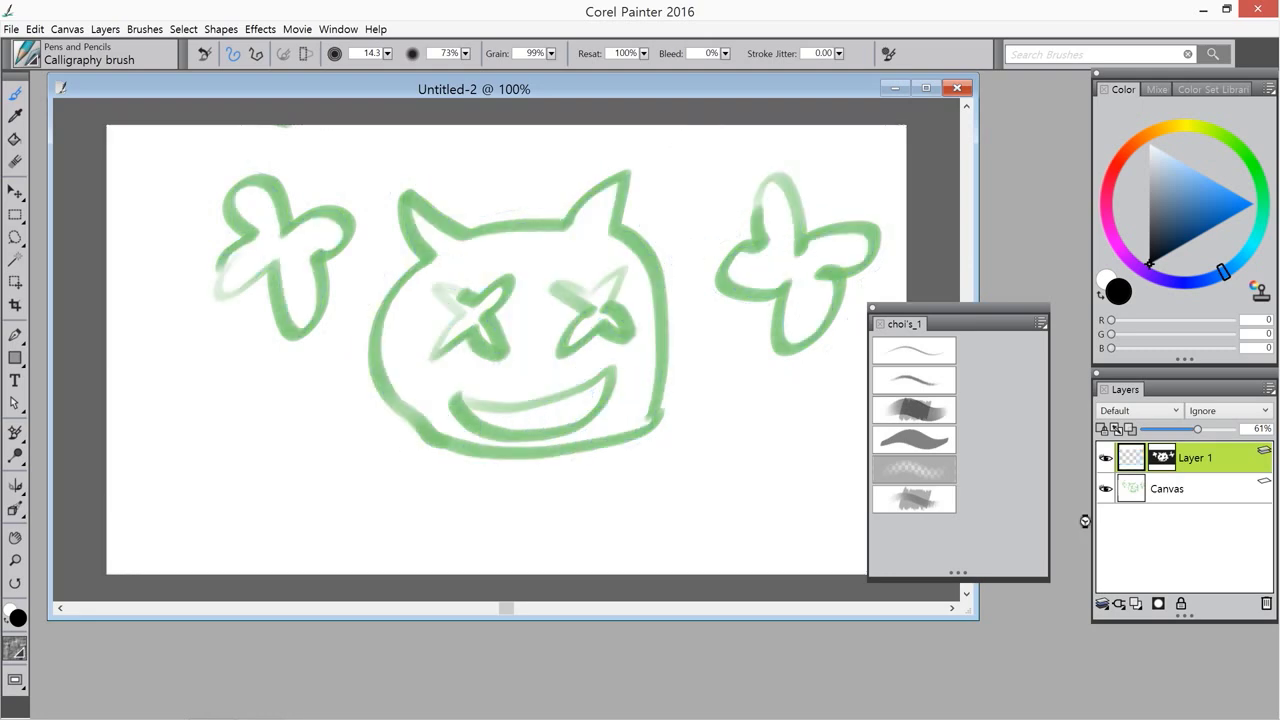
left_click(1106, 489)
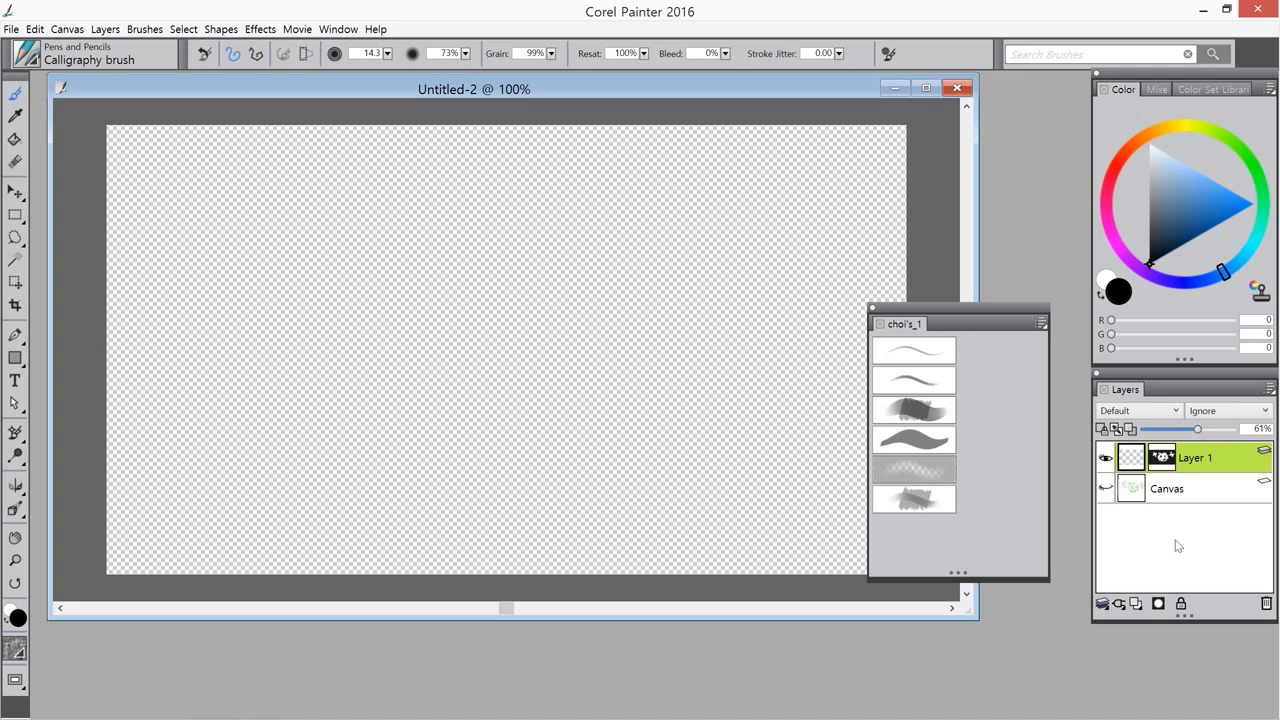
left_click(1137, 608)
left_click_drag(1192, 488, 1183, 511)
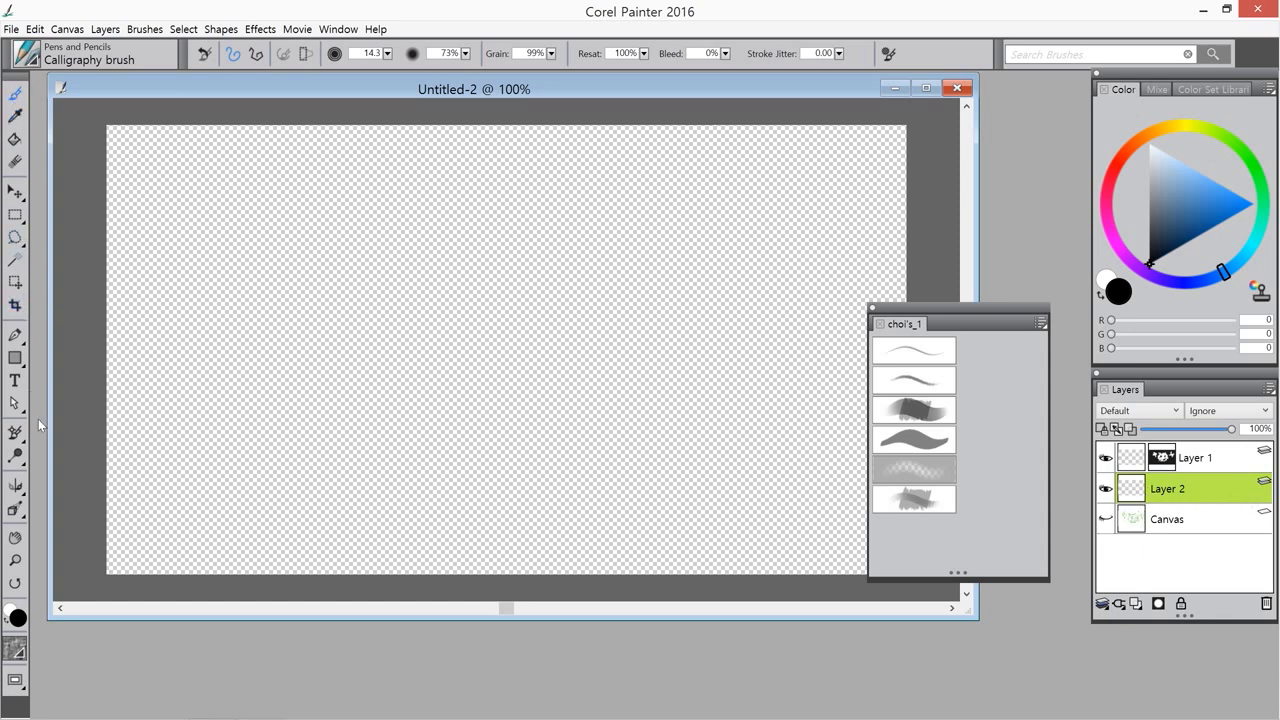
left_click(1107, 489)
left_click(1106, 520)
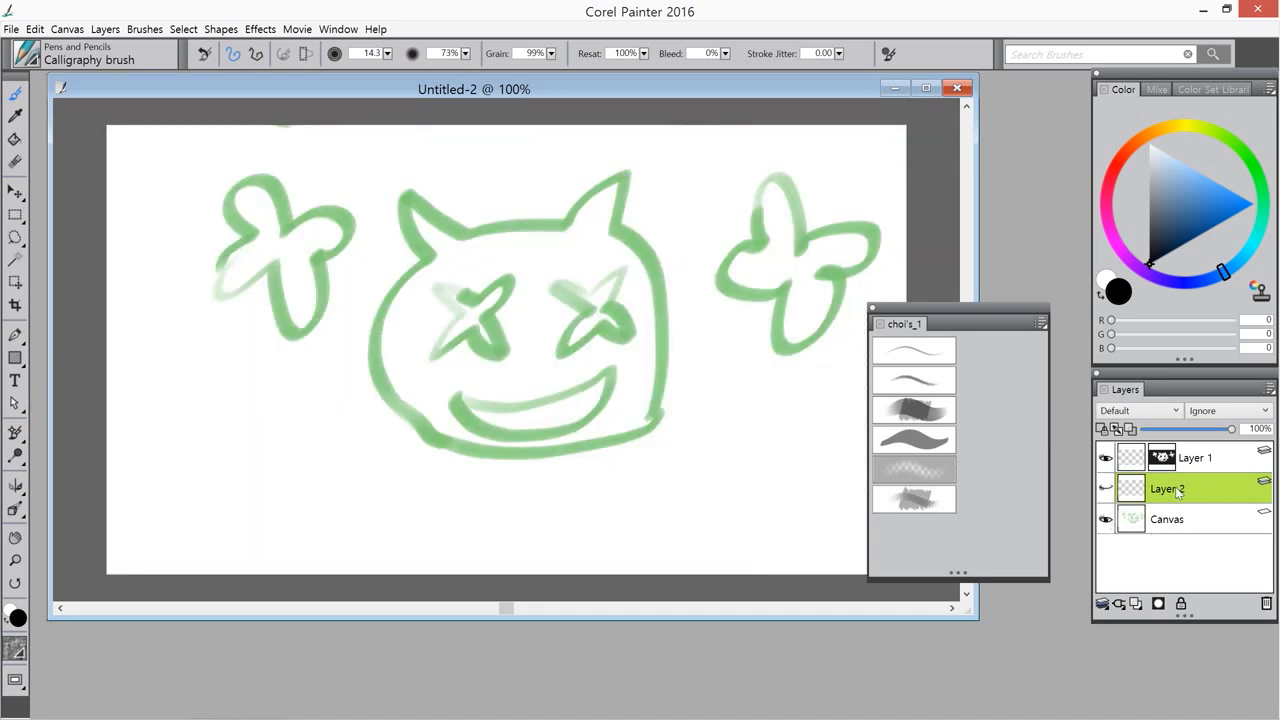
left_click(1267, 603)
Erase the entire green drawing from the Canvas
left_click(1173, 491)
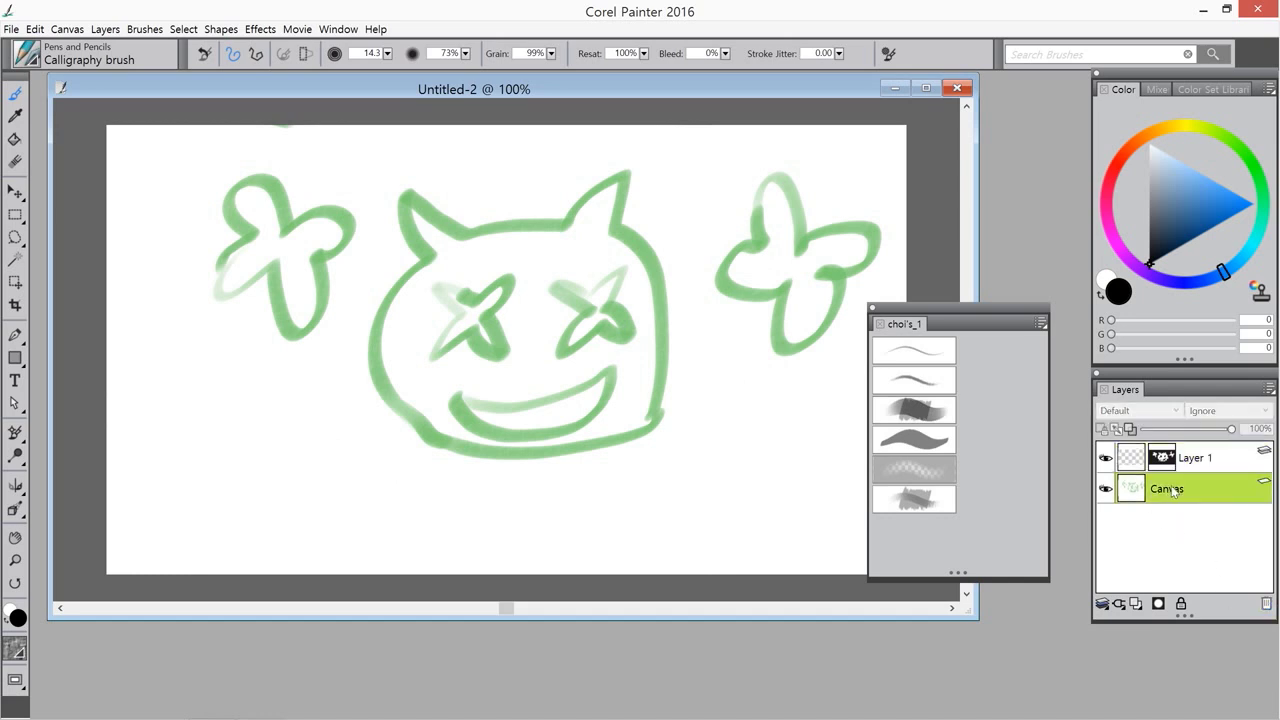
key("ctrl+a")
key("Delete")
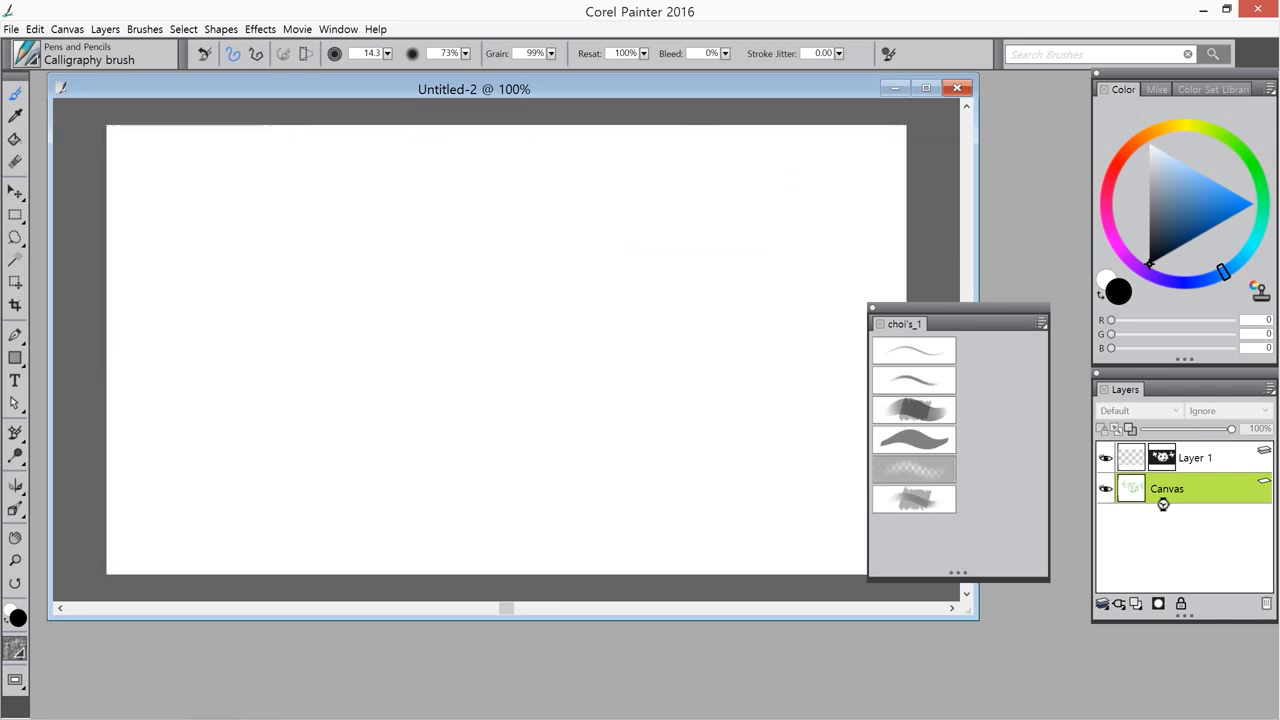
Make Layer 1 active for painting and choose the Broad Wheel Airbrush from the Airbrushes category
left_click(1160, 462)
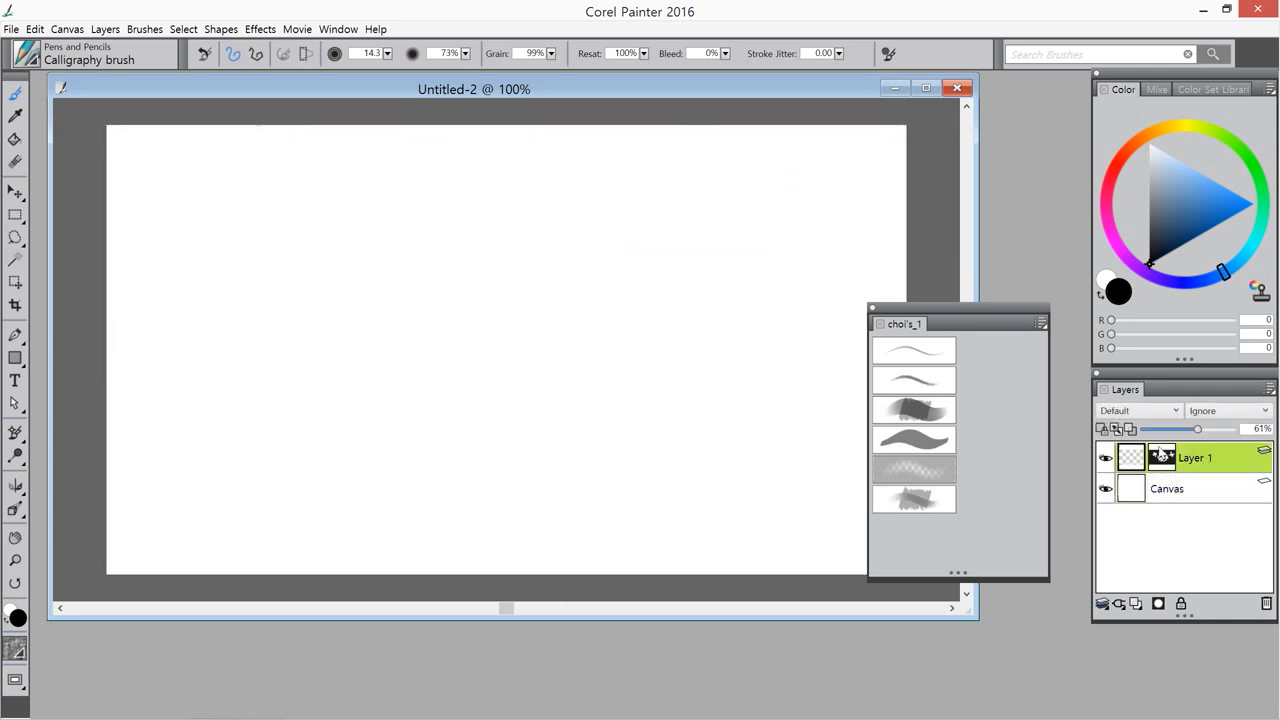
left_click(36, 63)
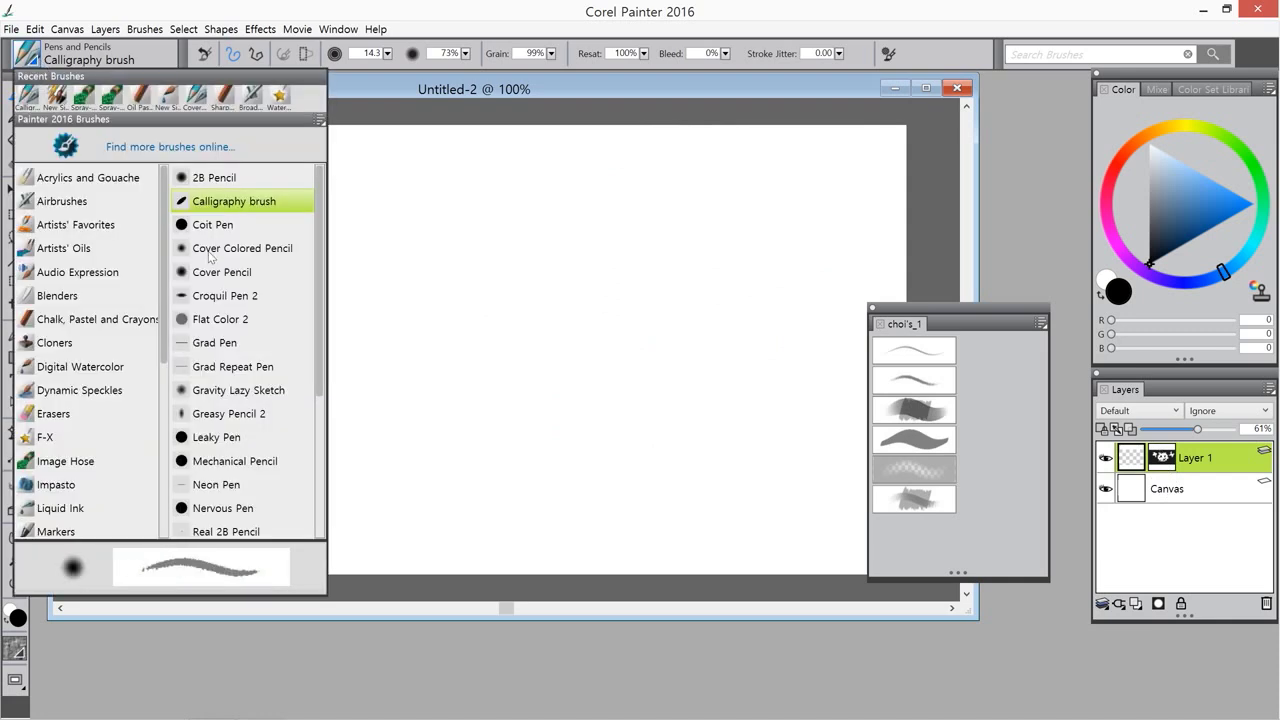
left_click(62, 201)
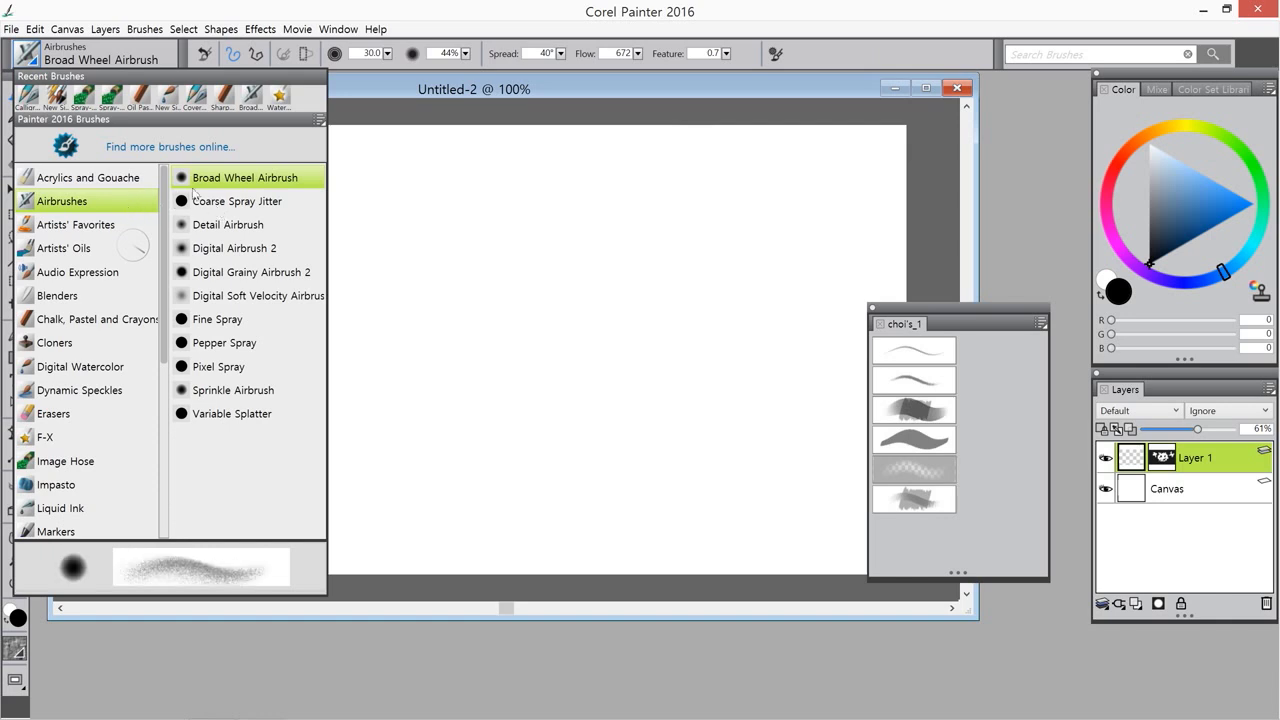
left_click_drag(238, 179, 255, 197)
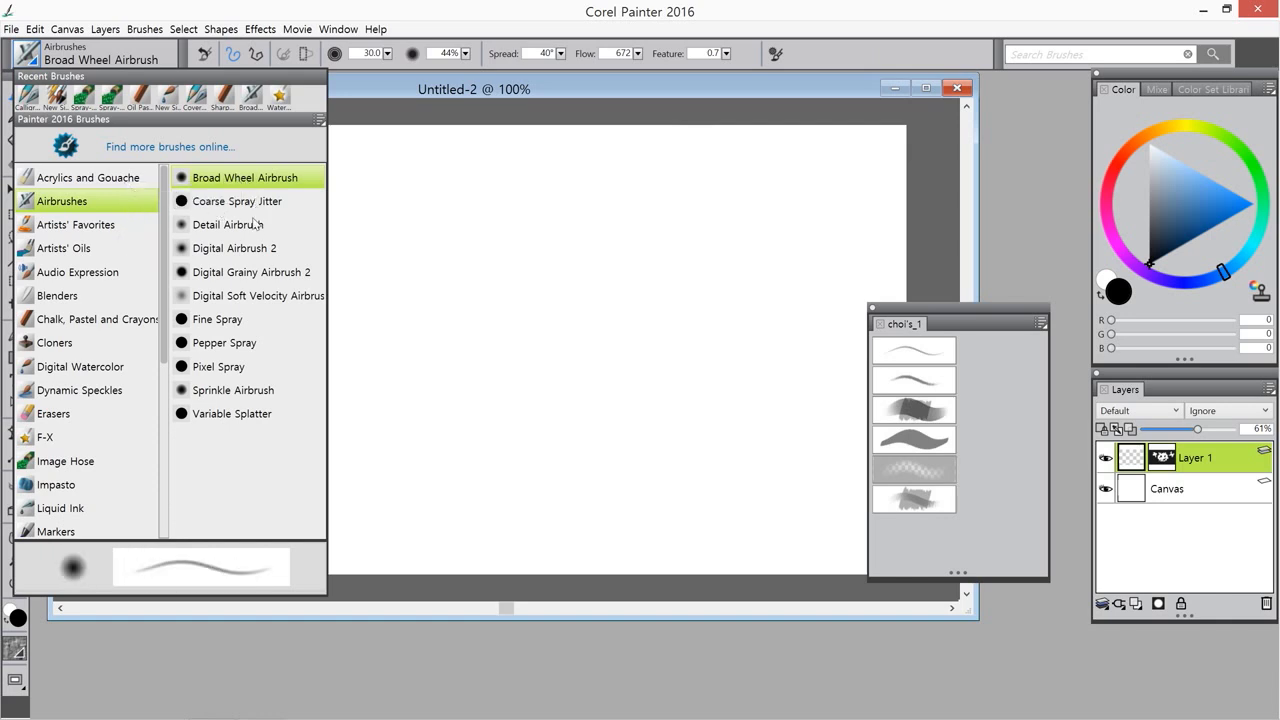
left_click(255, 184)
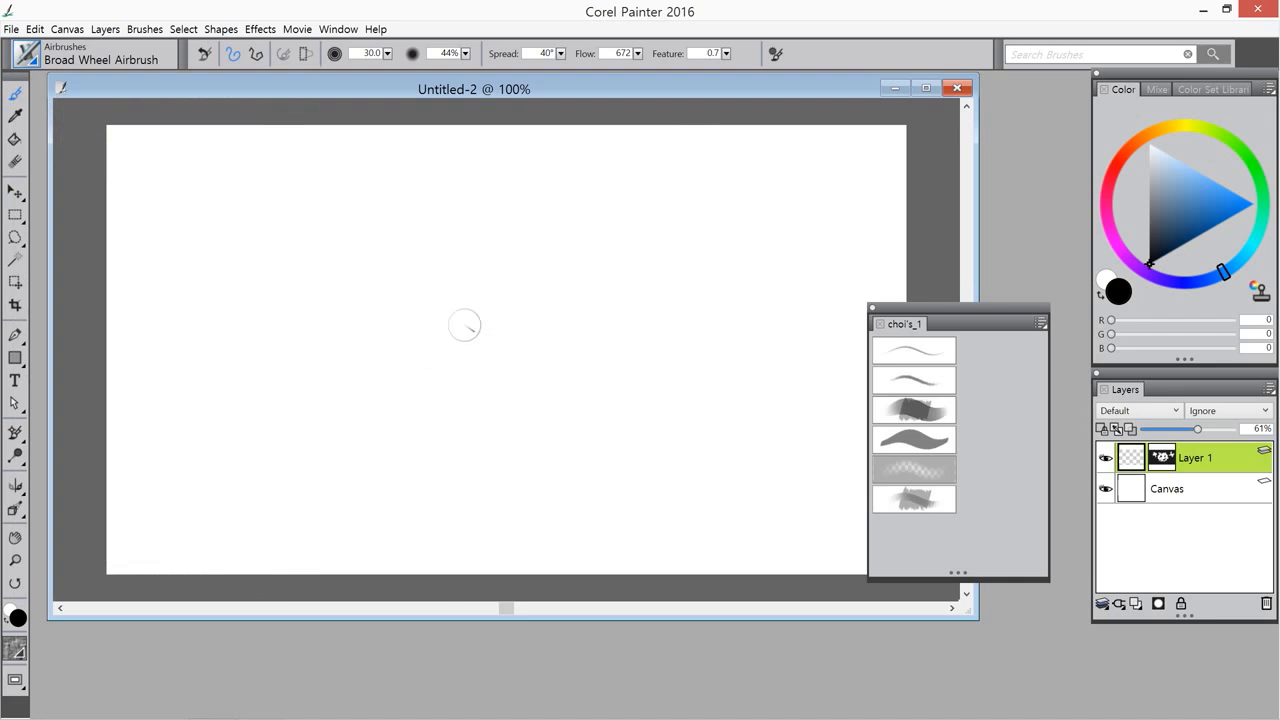
Set the colour to orange (R 255, G 128, B 44) and airbrush Layer 1 across the masked face and both flowers
left_click(1187, 189)
left_click_drag(1200, 125, 1137, 140)
left_click(1252, 202)
left_click_drag(1254, 203, 1236, 193)
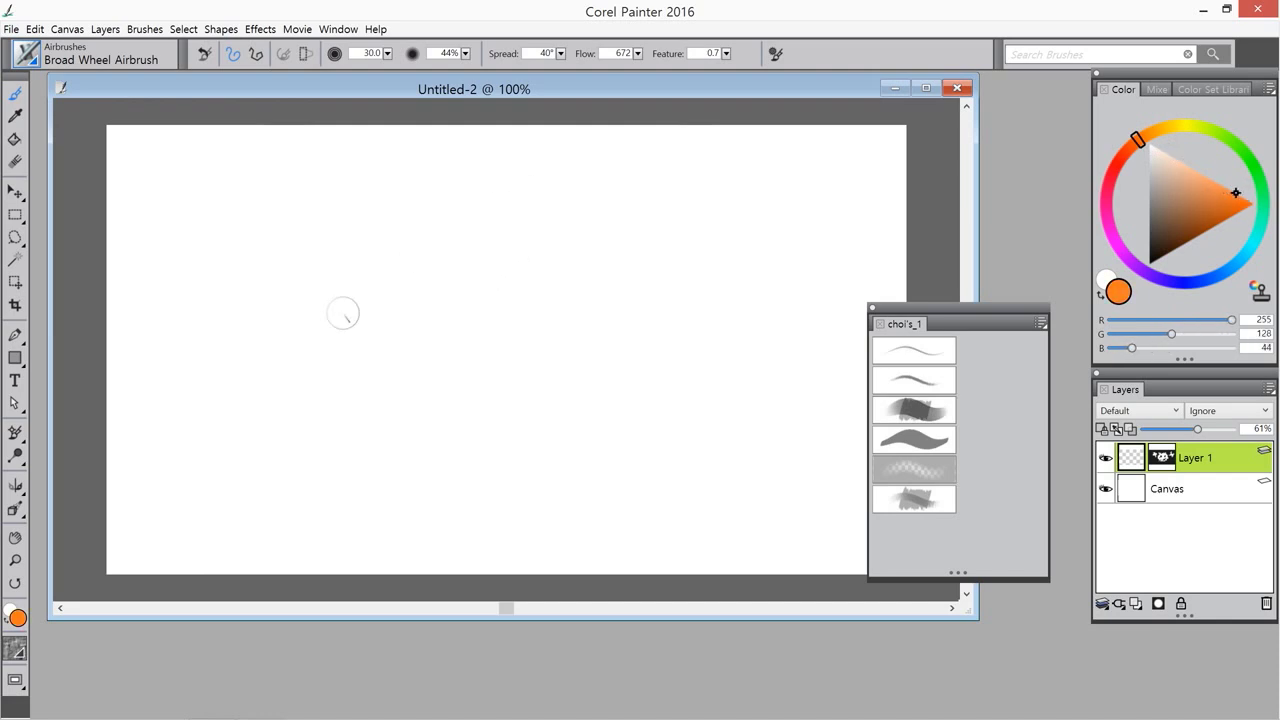
left_click_drag(442, 189, 414, 214)
left_click_drag(318, 255, 298, 335)
mouse_move(412, 233)
left_mouse_down()
mouse_move(420, 166)
mouse_move(237, 257)
mouse_move(331, 143)
mouse_move(163, 251)
mouse_move(357, 194)
mouse_move(276, 290)
left_mouse_up()
mouse_move(243, 356)
left_mouse_down()
mouse_move(477, 192)
mouse_move(316, 369)
mouse_move(528, 197)
mouse_move(381, 257)
mouse_move(318, 323)
mouse_move(484, 204)
mouse_move(536, 189)
mouse_move(356, 355)
mouse_move(376, 353)
mouse_move(599, 193)
mouse_move(432, 326)
mouse_move(414, 350)
mouse_move(535, 261)
mouse_move(373, 433)
mouse_move(602, 246)
mouse_move(562, 300)
mouse_move(408, 436)
mouse_move(587, 287)
mouse_move(442, 437)
mouse_move(646, 282)
mouse_move(474, 433)
mouse_move(470, 456)
mouse_move(648, 334)
mouse_move(615, 370)
mouse_move(592, 452)
mouse_move(675, 377)
mouse_move(632, 369)
mouse_move(672, 264)
mouse_move(624, 257)
mouse_move(619, 213)
mouse_move(644, 164)
left_mouse_up()
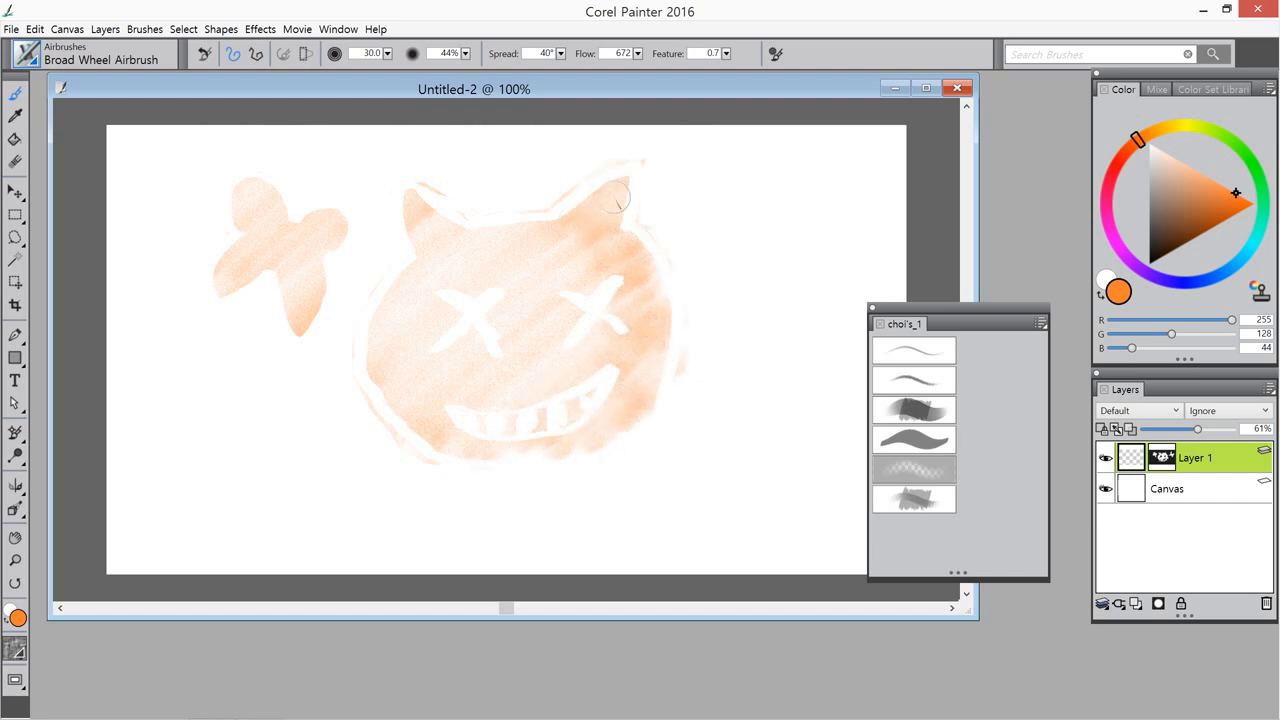
mouse_move(730, 265)
left_mouse_down()
mouse_move(877, 234)
mouse_move(777, 346)
mouse_move(899, 246)
mouse_move(754, 266)
mouse_move(731, 177)
mouse_move(749, 177)
left_mouse_up()
left_click_drag(681, 410, 600, 455)
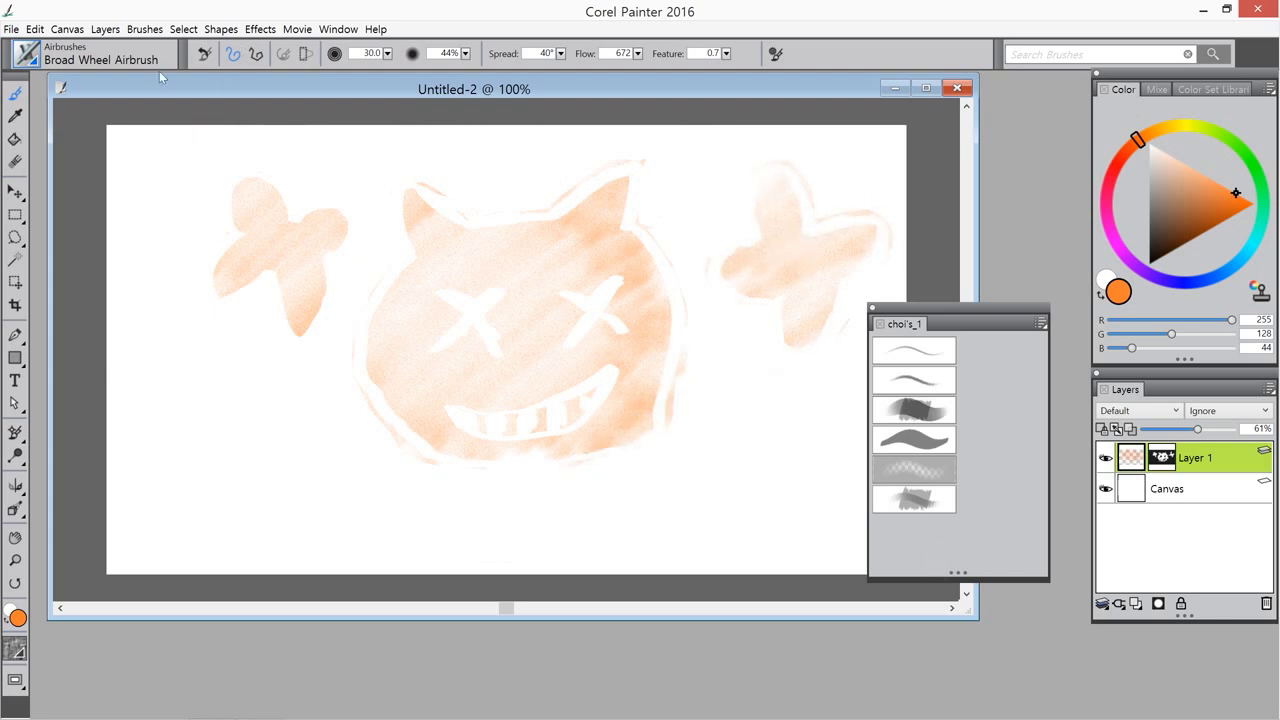
Set the colour to pale yellow (R 214, G 217, B 131) and spray it over the face's upper part and the right flower
left_click(1184, 182)
left_click(1185, 126)
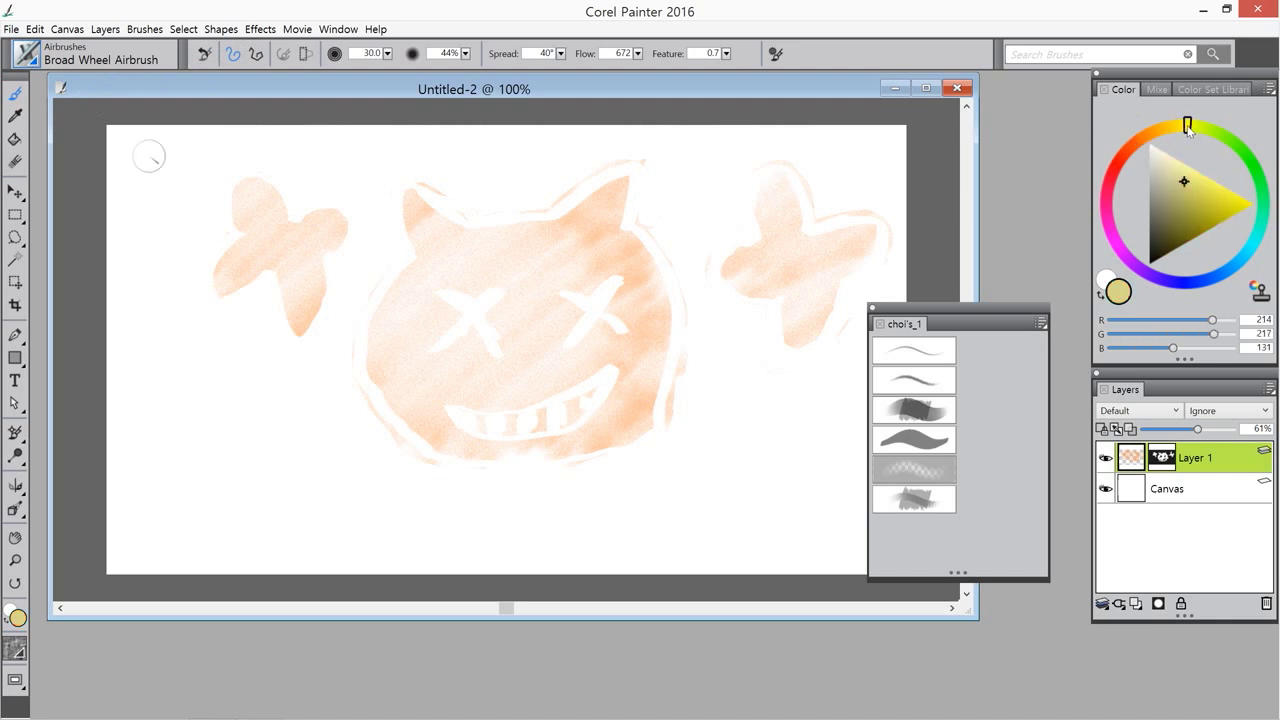
mouse_move(660, 235)
left_mouse_down()
mouse_move(655, 299)
mouse_move(626, 276)
mouse_move(517, 321)
mouse_move(555, 273)
mouse_move(508, 298)
mouse_move(549, 295)
mouse_move(544, 253)
mouse_move(467, 260)
mouse_move(481, 238)
mouse_move(447, 246)
mouse_move(408, 204)
mouse_move(416, 247)
mouse_move(398, 305)
left_mouse_up()
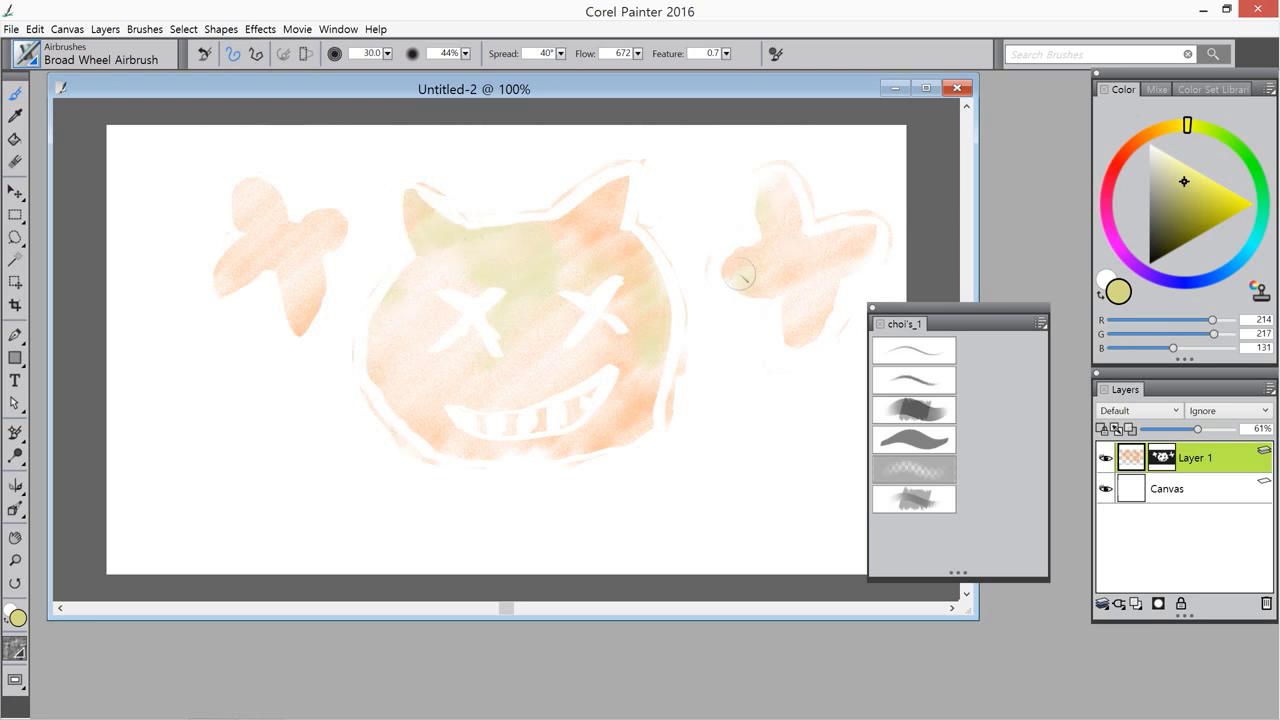
Set the colour to blue (R 27, G 127, B 173) and spray it over the right and lower petals of the right flower
left_click(1208, 216)
left_click_drag(1212, 273, 1237, 262)
mouse_move(816, 245)
left_mouse_down()
mouse_move(753, 299)
mouse_move(842, 250)
mouse_move(864, 257)
mouse_move(800, 330)
left_mouse_up()
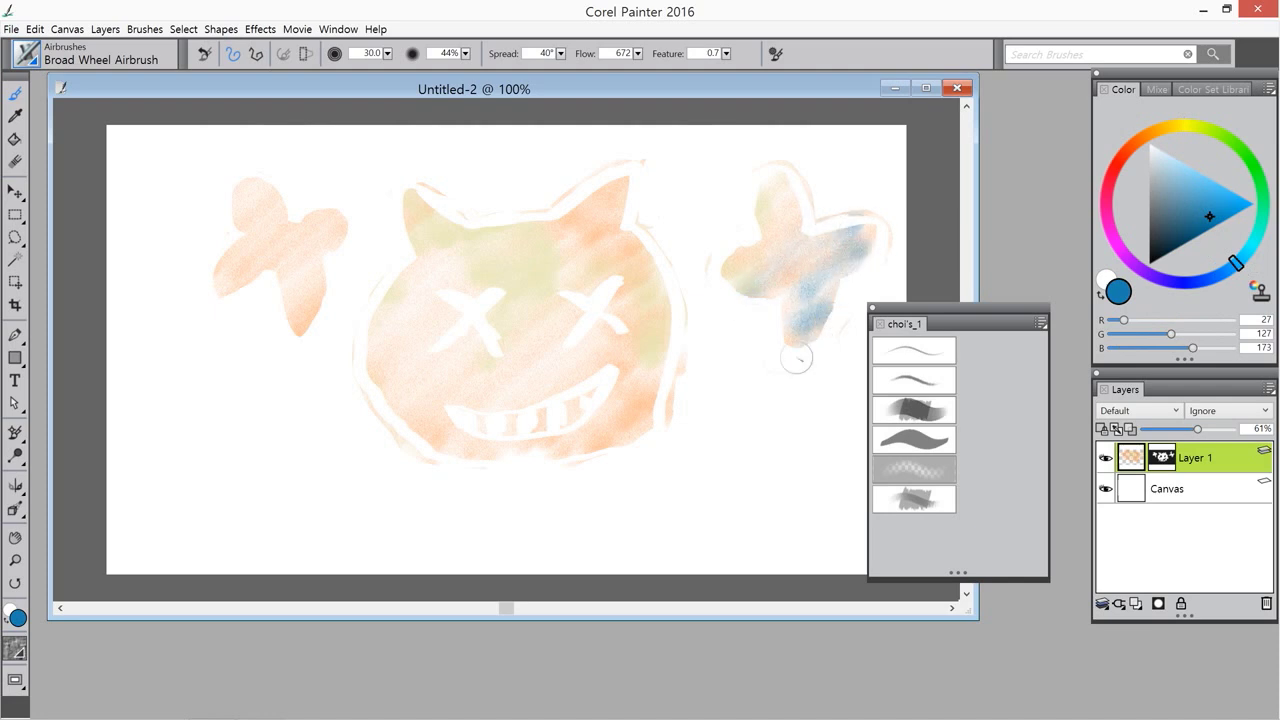
Spray blue over the left flower's petals and airbrush the face's upper-right edge in green (R 88, G 193, B 85)
mouse_move(300, 240)
left_mouse_down()
mouse_move(322, 237)
mouse_move(334, 260)
mouse_move(320, 330)
mouse_move(320, 230)
left_mouse_up()
mouse_move(296, 186)
left_mouse_down()
mouse_move(225, 302)
mouse_move(231, 291)
mouse_move(191, 314)
left_mouse_up()
left_click(1192, 198)
left_click(1251, 163)
mouse_move(640, 250)
left_mouse_down()
mouse_move(662, 322)
mouse_move(625, 228)
mouse_move(650, 270)
mouse_move(620, 262)
left_mouse_up()
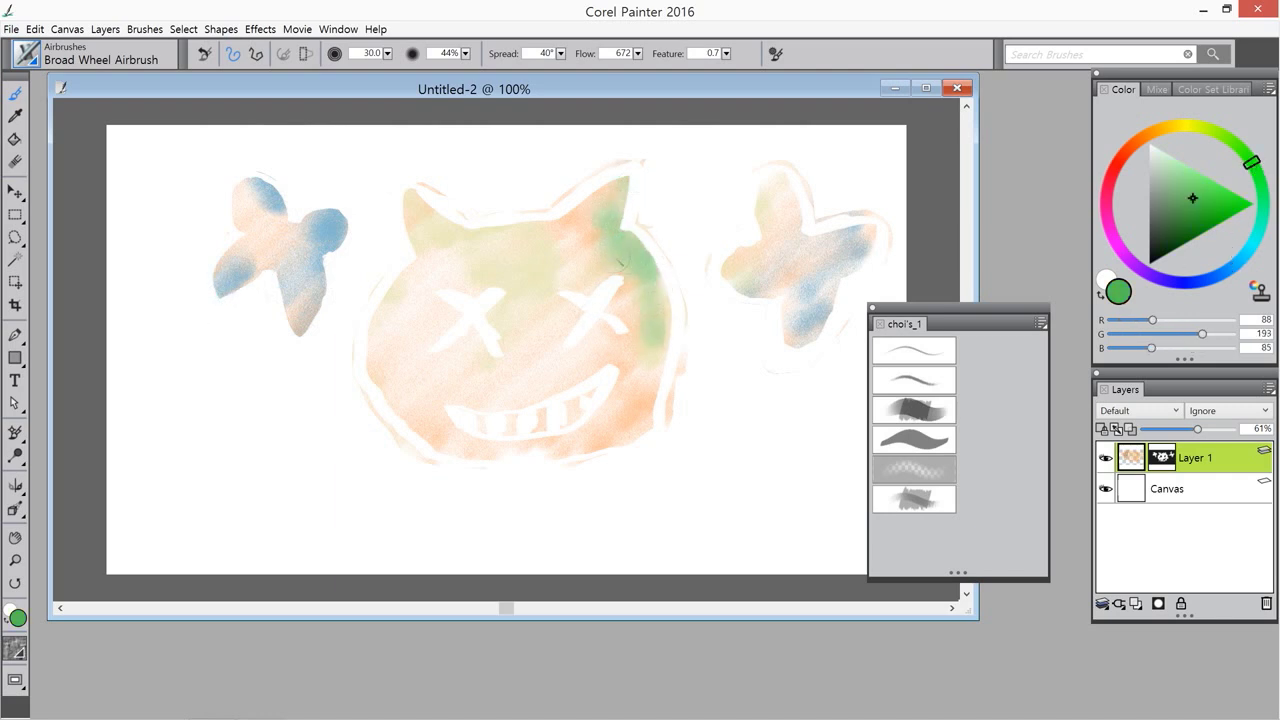
Set the colour to dark yellow (R 193, G 183, B 85) and spray it over the face's lower-left part and forehead
left_click(1180, 125)
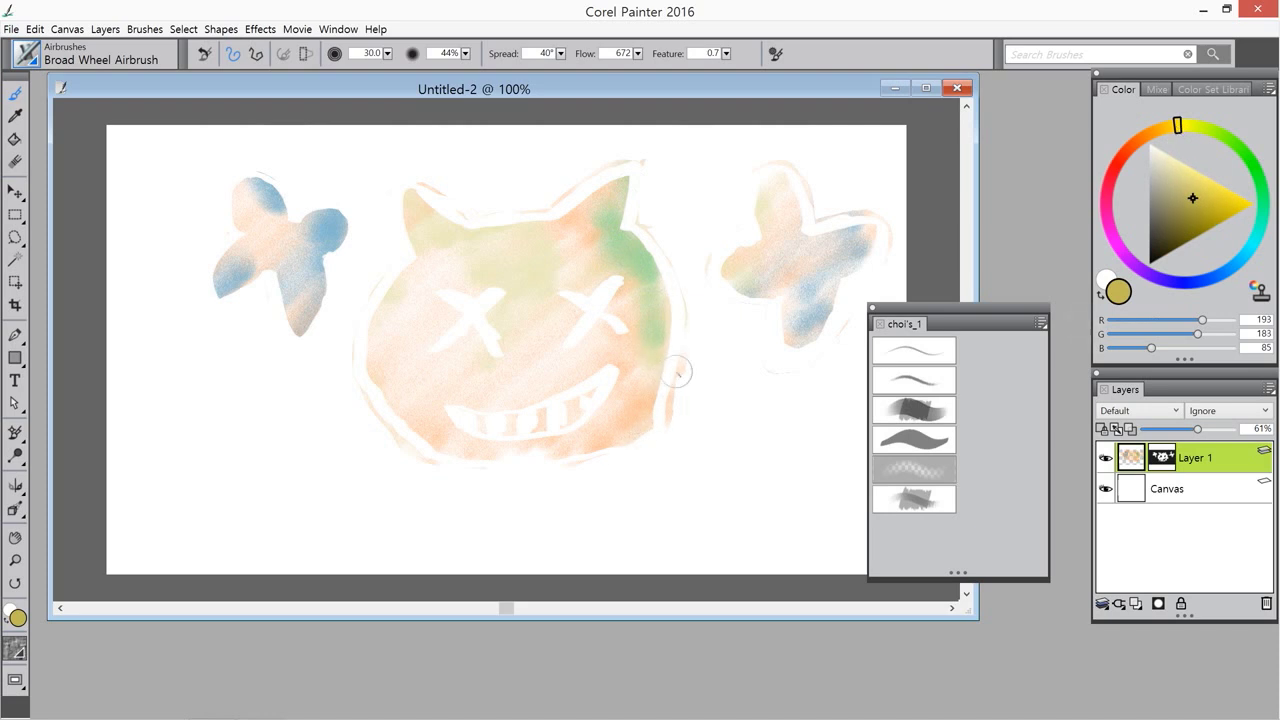
mouse_move(506, 422)
left_mouse_down()
mouse_move(443, 434)
mouse_move(476, 383)
mouse_move(419, 390)
mouse_move(453, 342)
mouse_move(533, 300)
left_mouse_up()
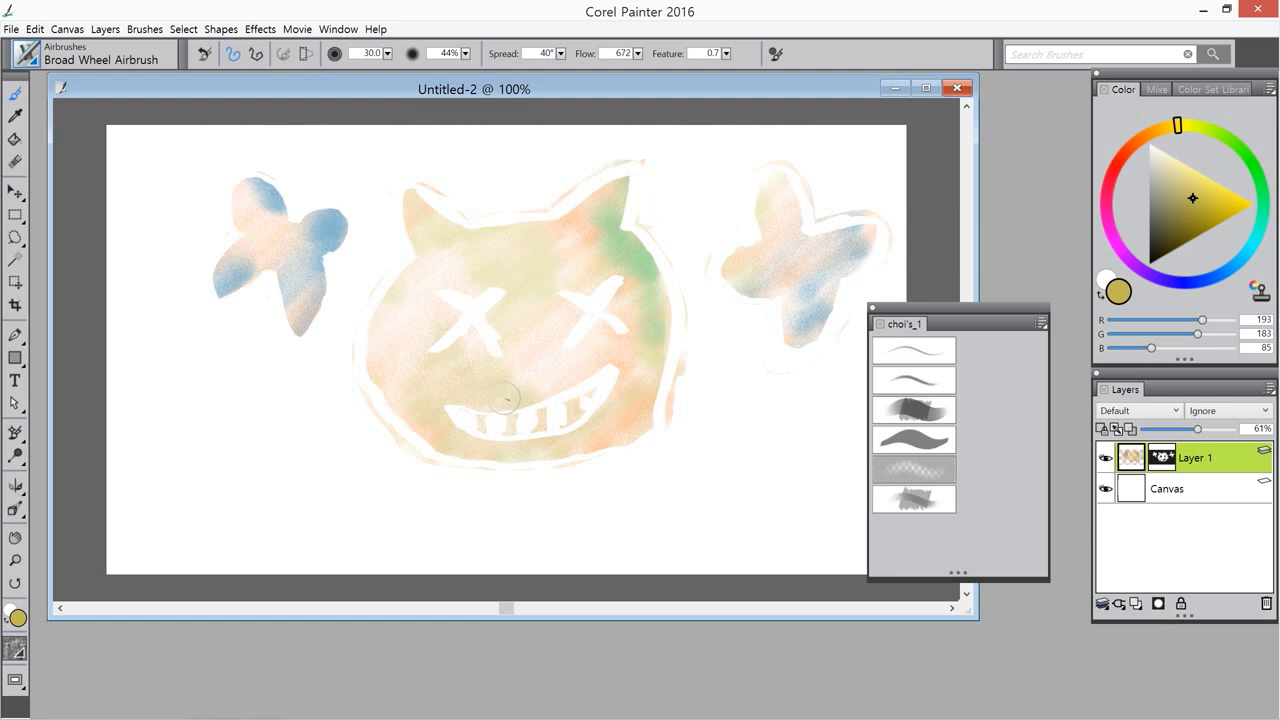
left_click_drag(456, 97, 493, 140)
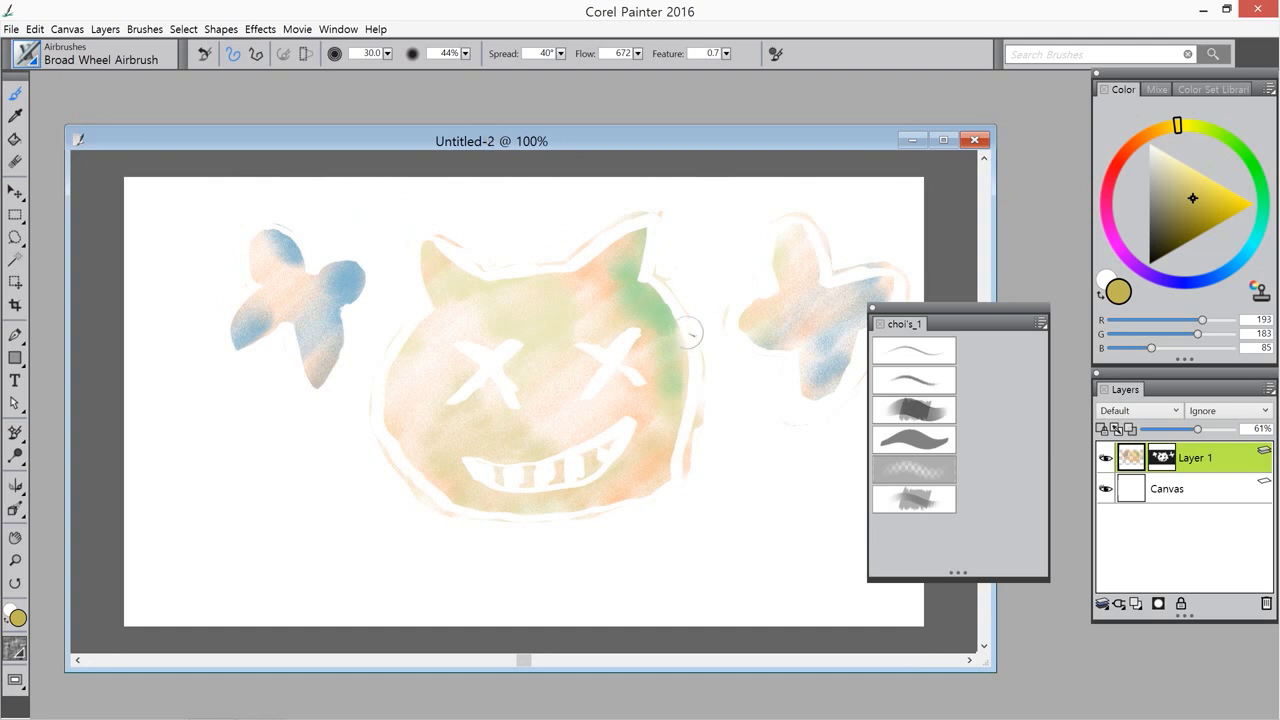
Save the painting to the desktop as Untitled-2 in Photoshop (*.psd) format
left_click(11, 29)
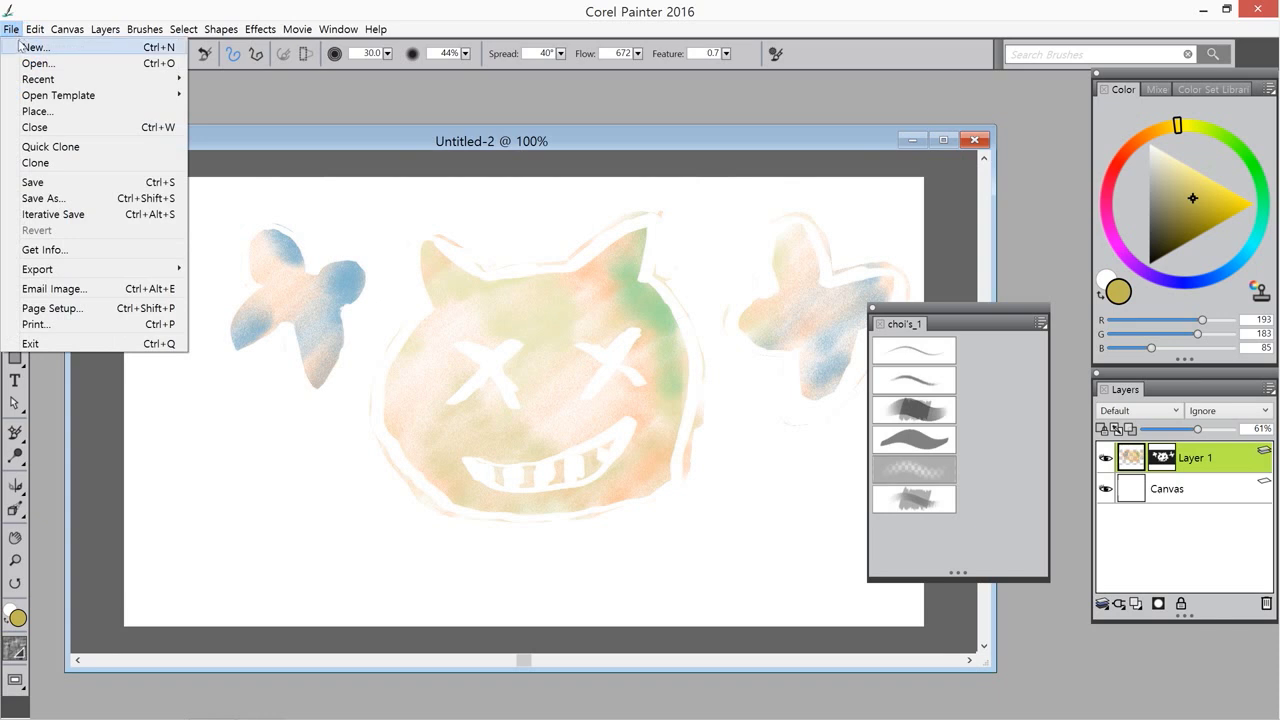
left_click(110, 203)
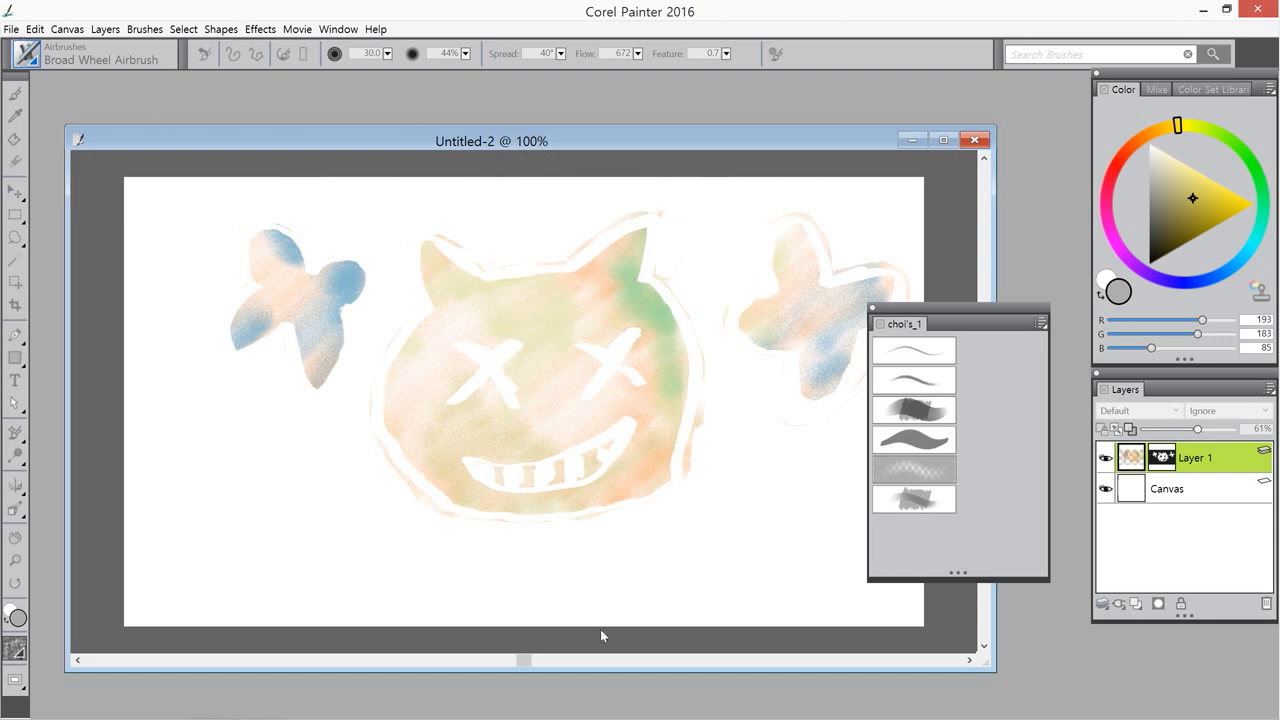
key("ctrl+s")
left_click_drag(620, 103, 526, 109)
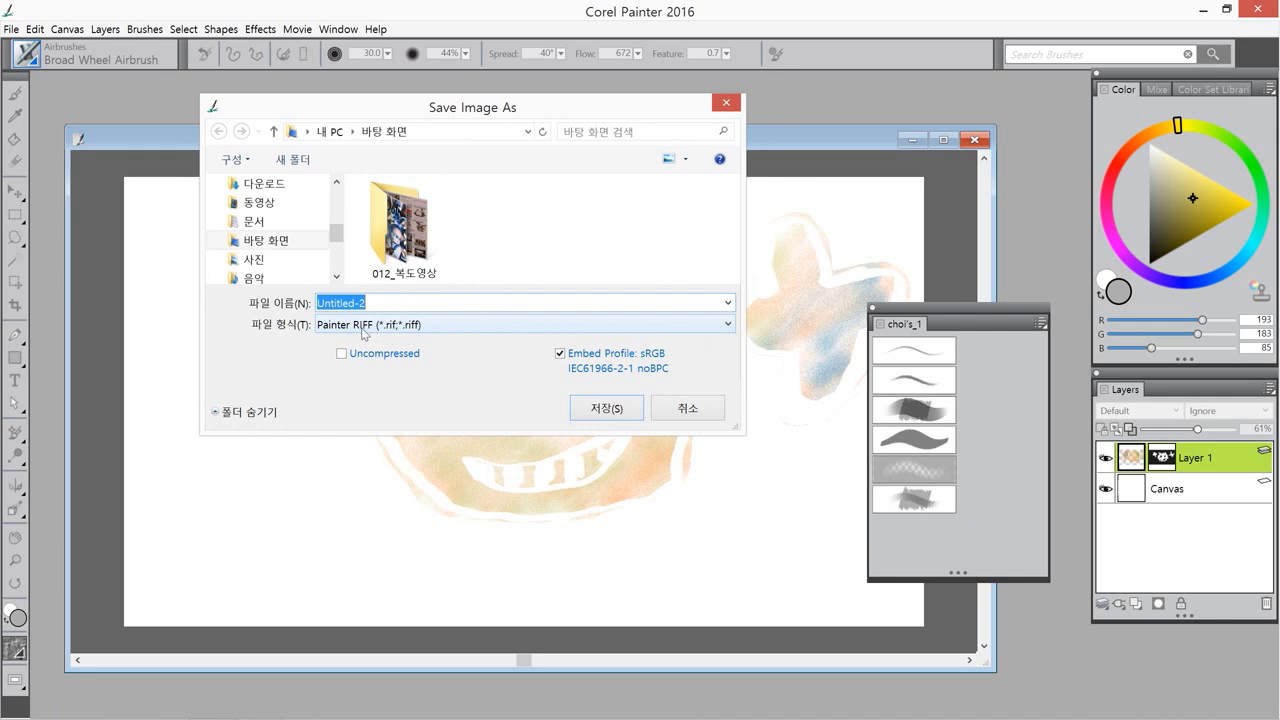
left_click(729, 324)
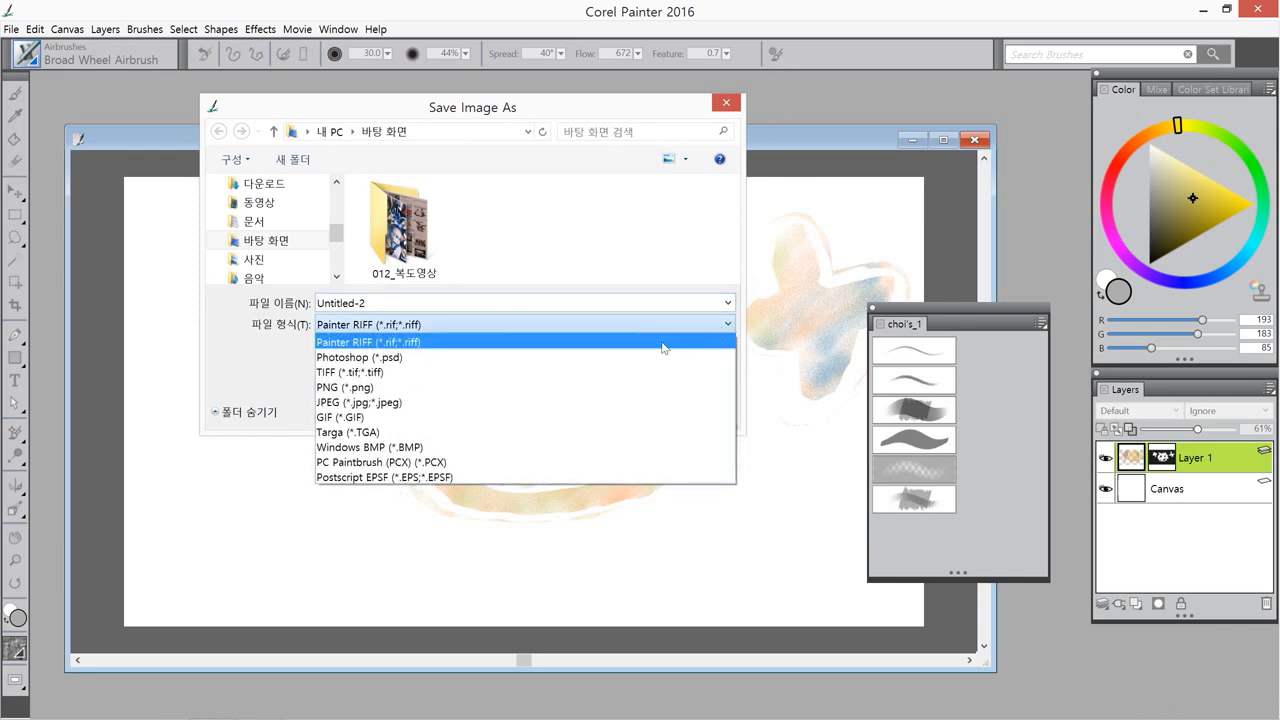
left_click(485, 358)
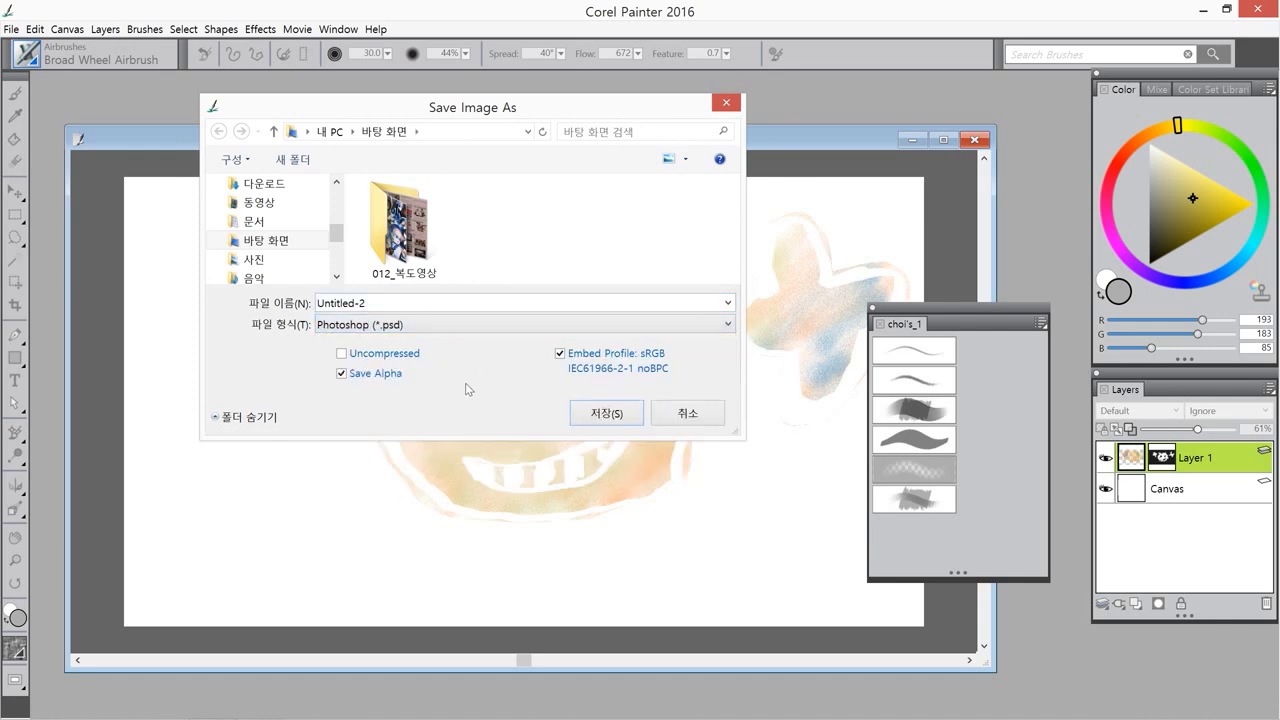
left_click(610, 414)
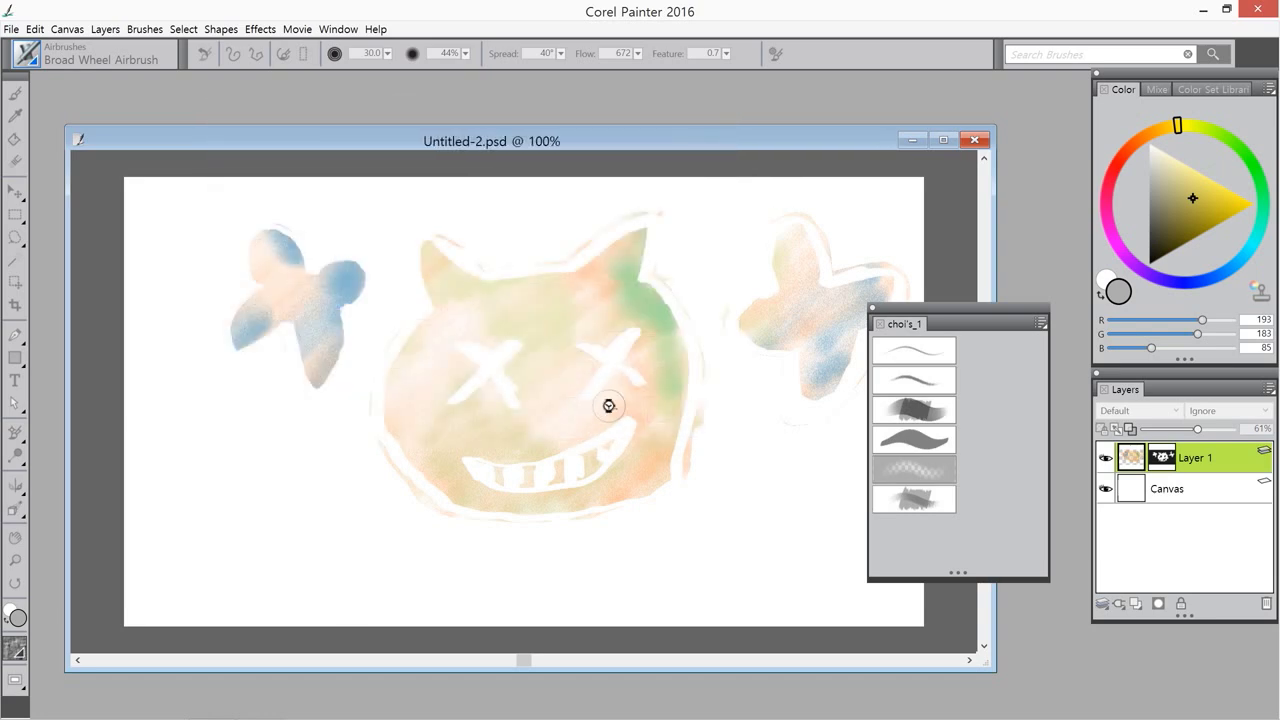
Switch to Photoshop and open the Untitled-2 PSD file from the desktop
left_click(1203, 9)
left_click(28, 6)
left_click(49, 40)
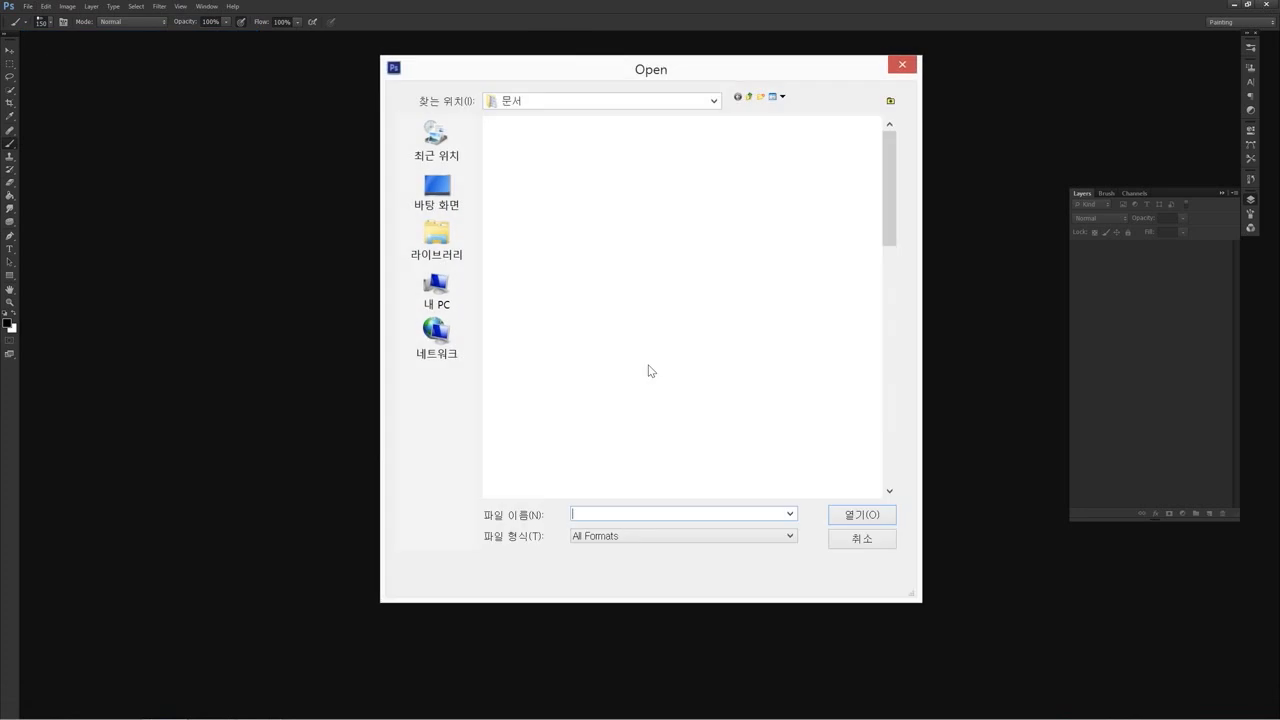
left_click_drag(888, 231, 888, 266)
left_click(446, 211)
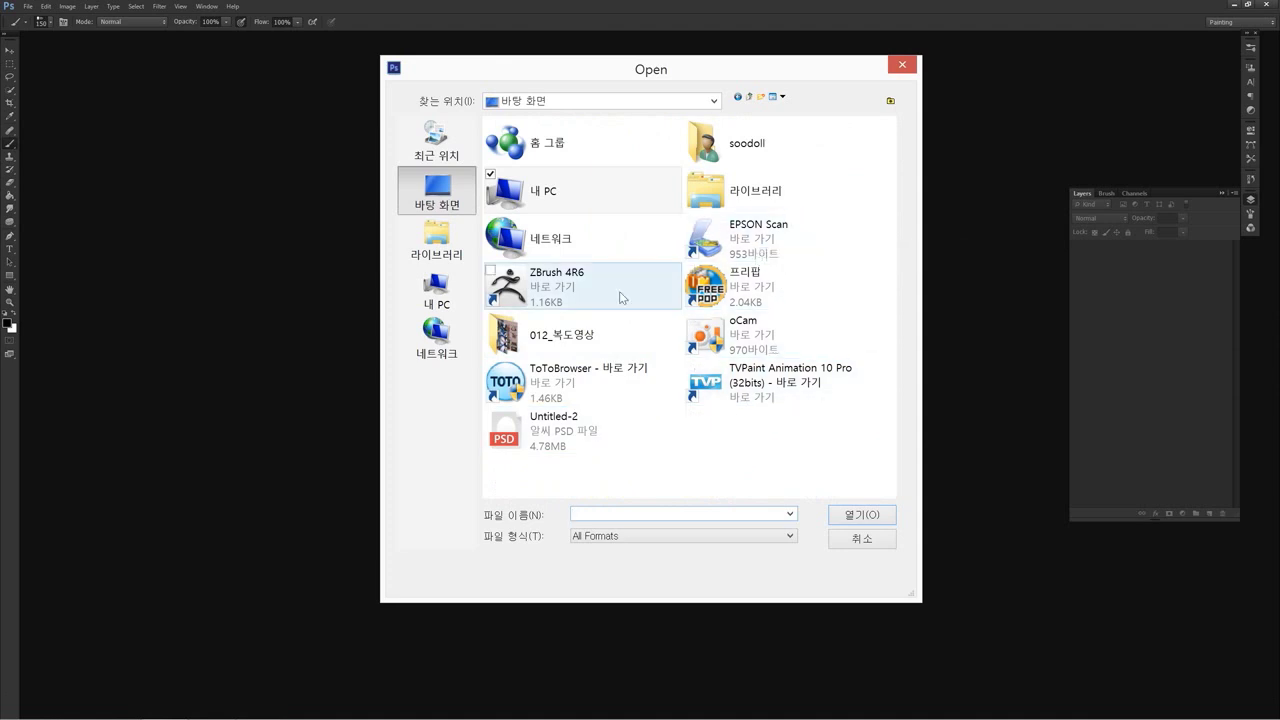
left_click(562, 438)
left_click(862, 516)
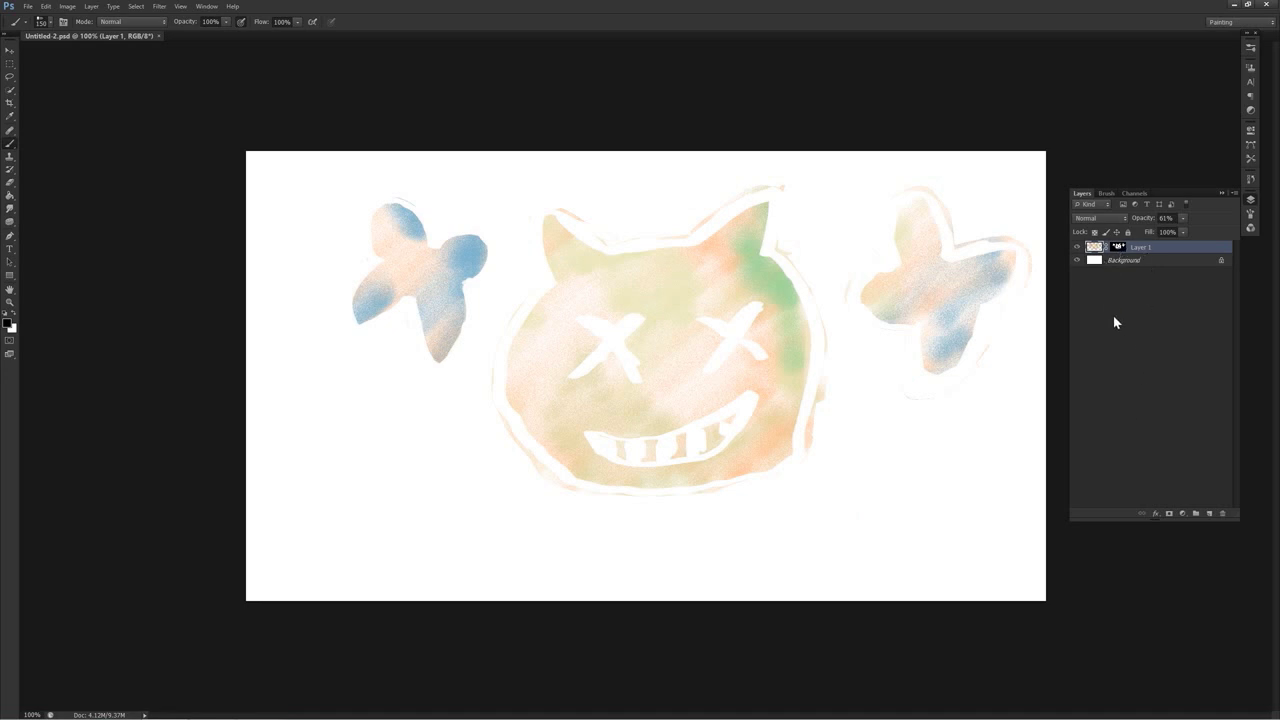
Make Layer 1's layer mask active and turn on Quick Mask mode
left_click(1135, 349)
left_click(1122, 247)
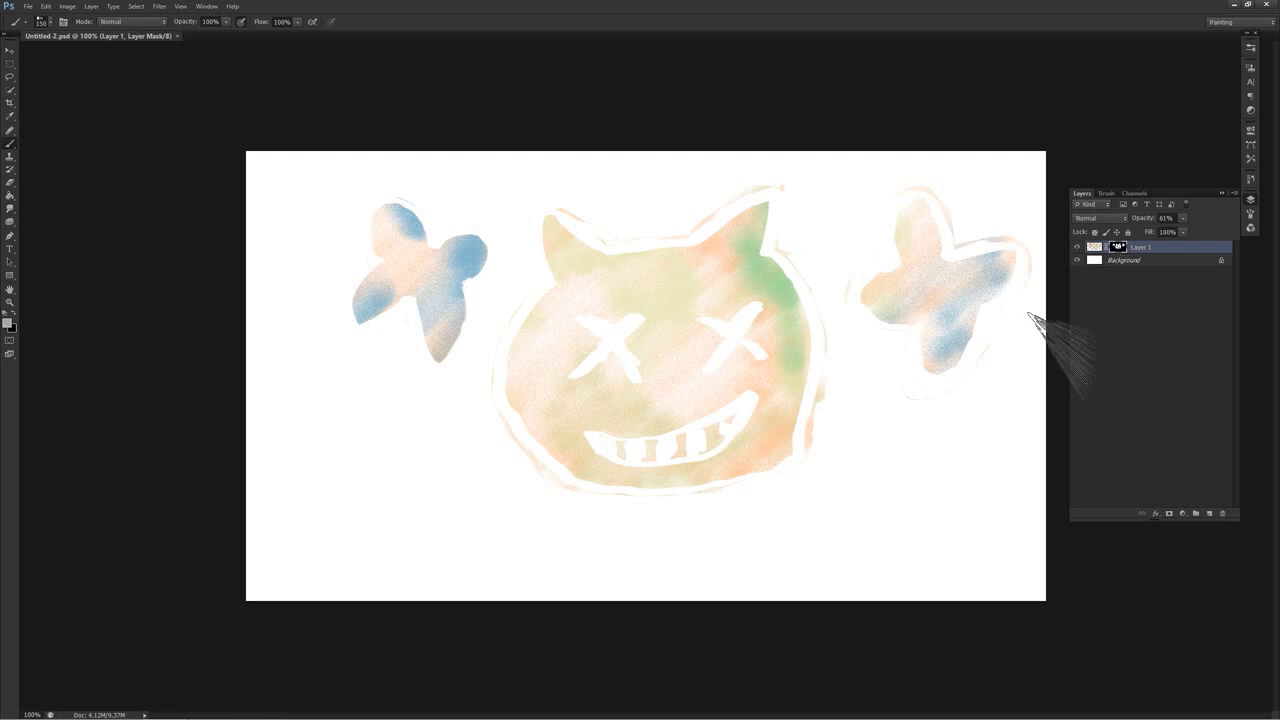
left_click(9, 340)
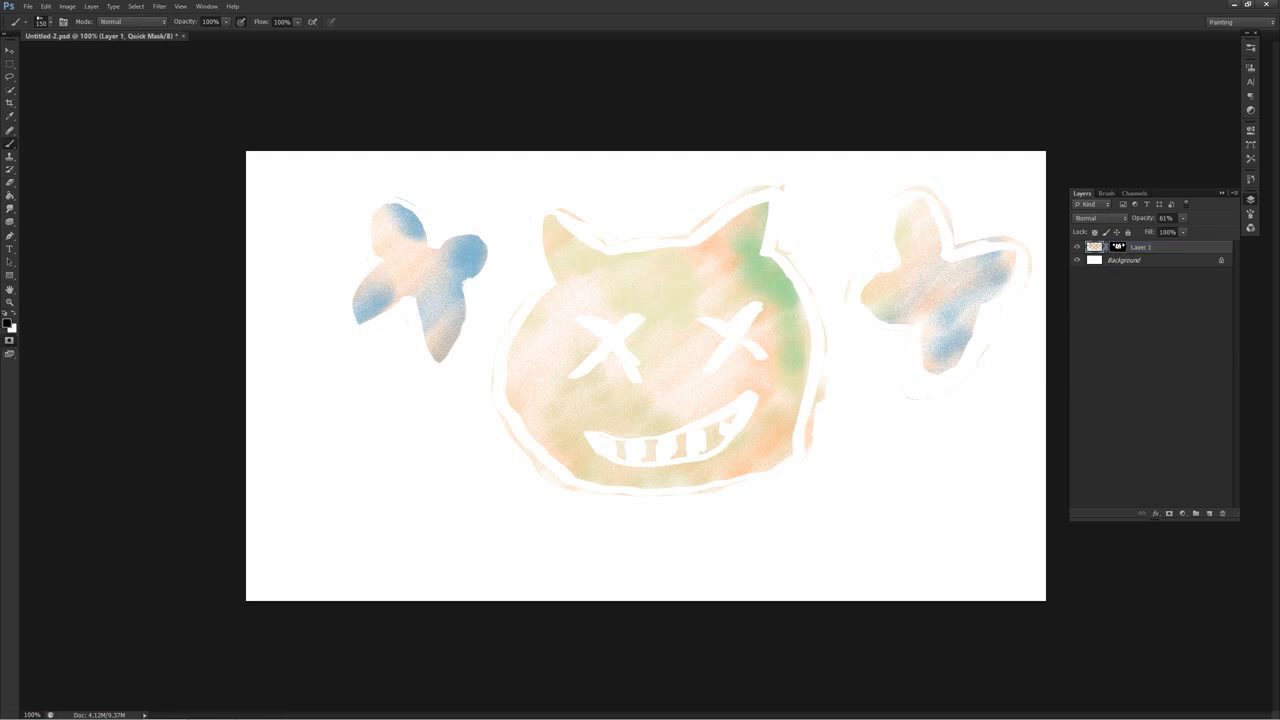
left_click(1166, 366)
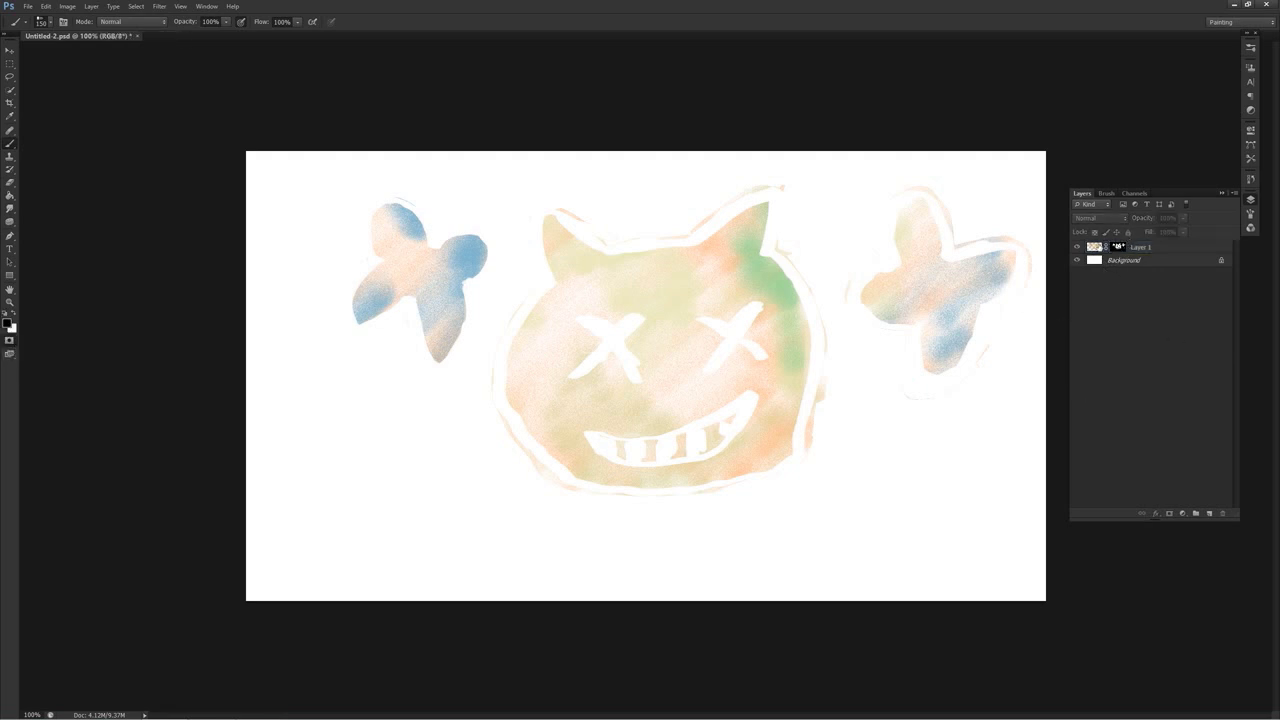